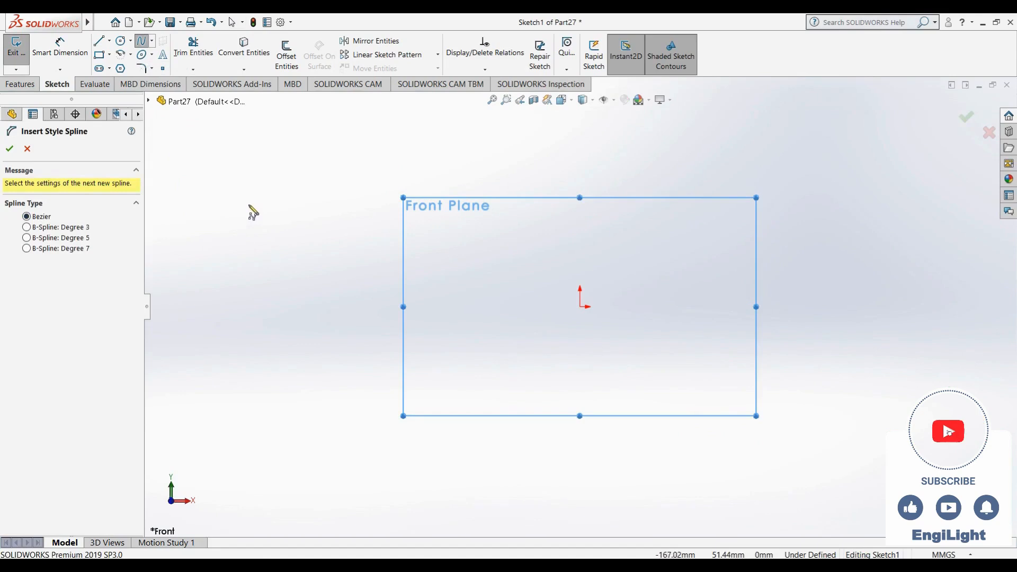
- Draw a wavy Bezier style spline about 237 mm long with six alternating control vertices above the origin, spanning both sides of it
left_click(249, 206)
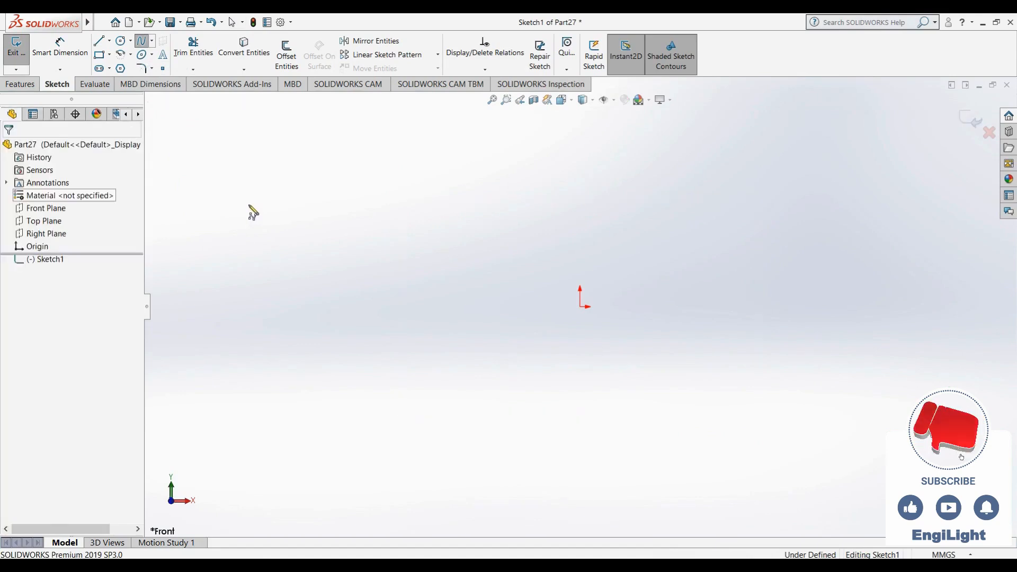
left_click(249, 284)
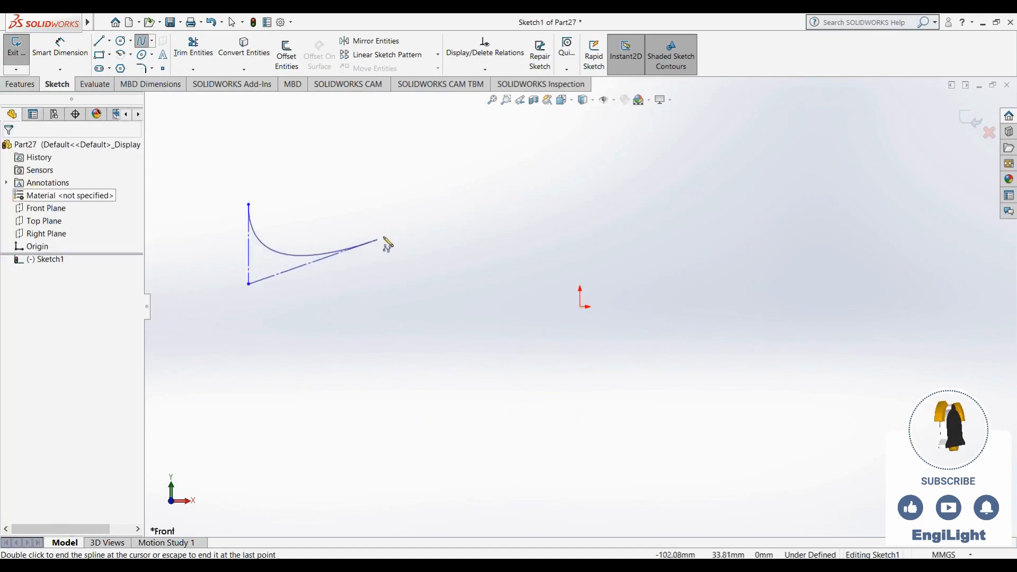
left_click(422, 197)
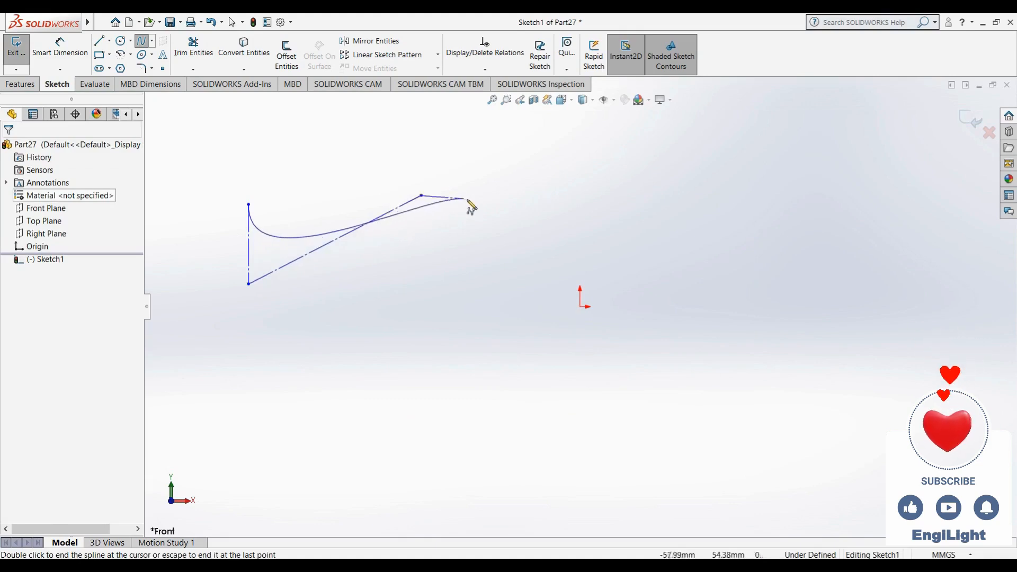
left_click(551, 260)
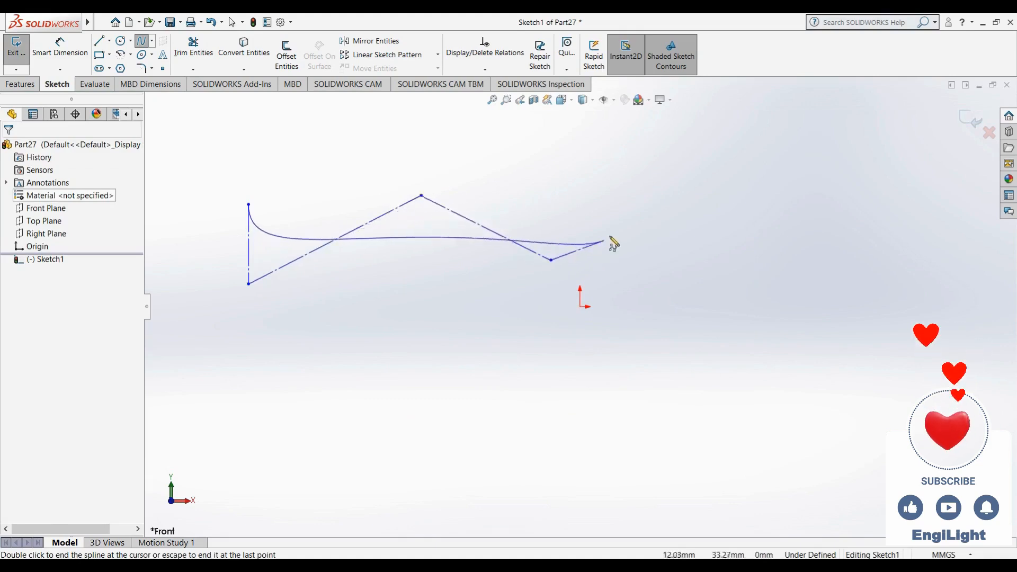
left_click(679, 200)
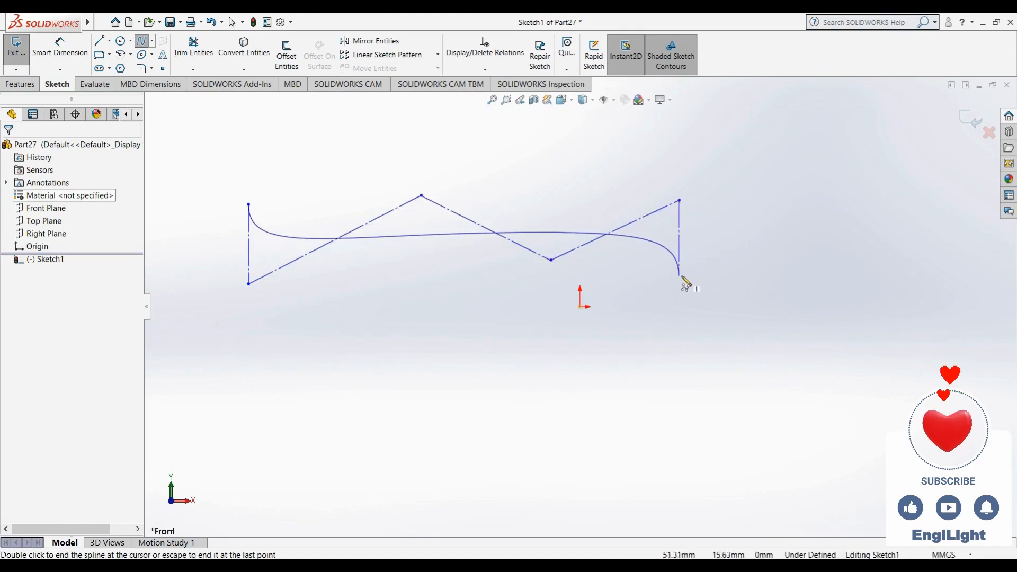
double_click(683, 278)
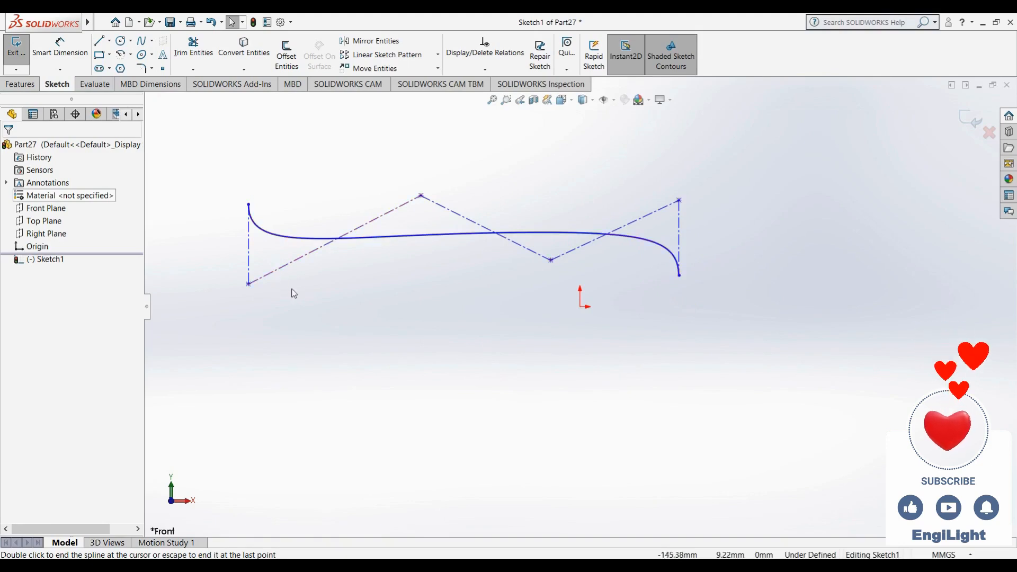
left_click(249, 283)
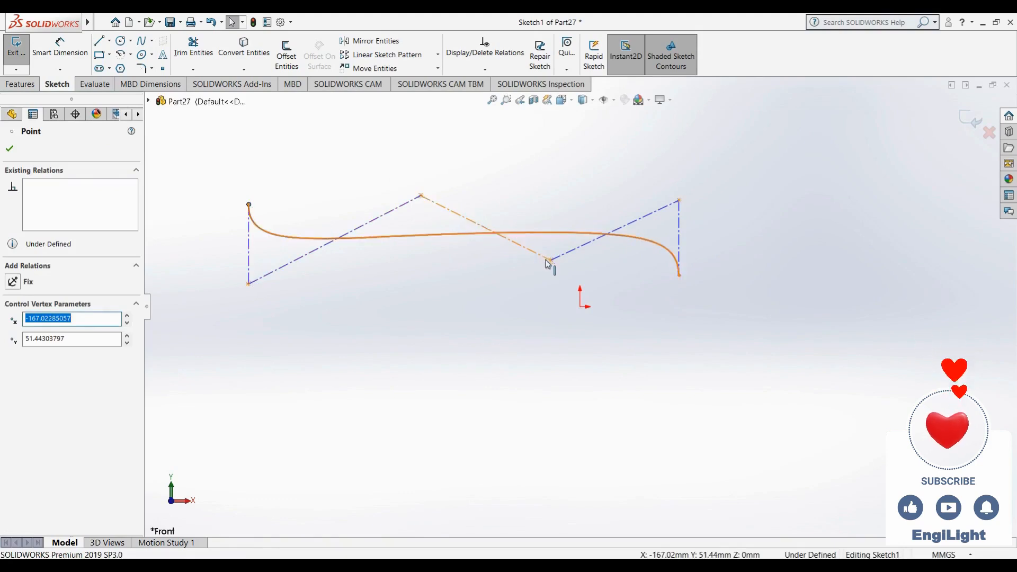
left_click(471, 311)
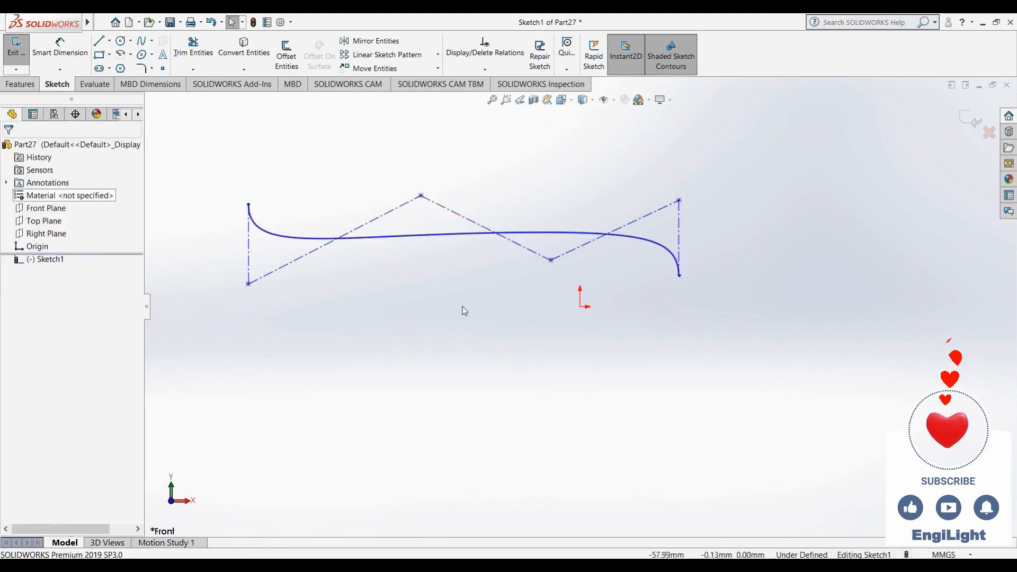
- Raise the style spline's curve degree to 8
left_click(433, 238)
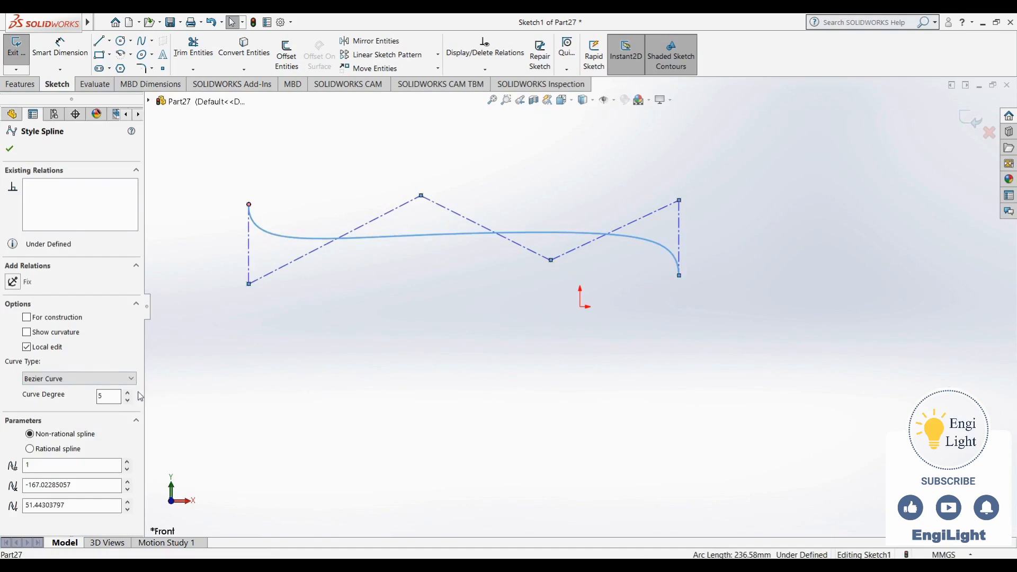
left_click(128, 393)
left_click(129, 393)
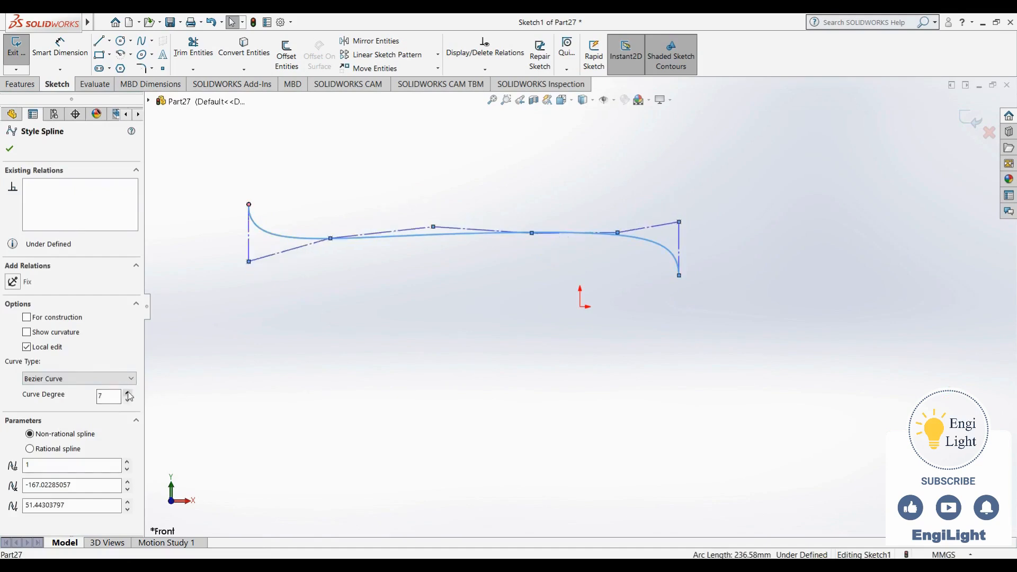
left_click(128, 393)
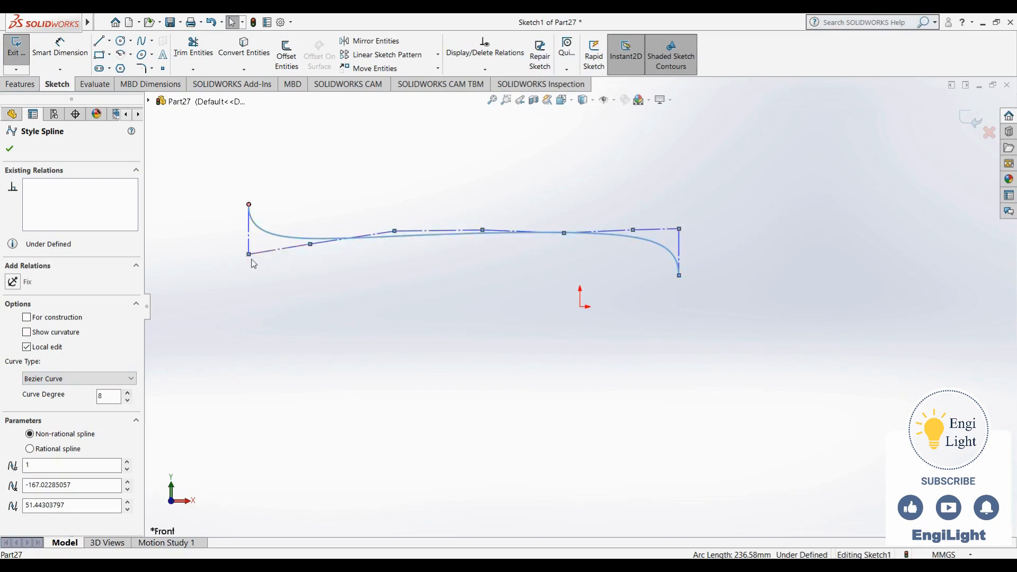
- Reshape the spline by shifting its second control vertex slightly, lowering the third, raising the fourth and lowering the fifth
mouse_move(252, 259)
left_mouse_down()
mouse_move(277, 276)
mouse_move(243, 260)
left_mouse_up()
left_click_drag(310, 244, 320, 292)
left_click_drag(394, 230, 392, 132)
left_click(458, 229)
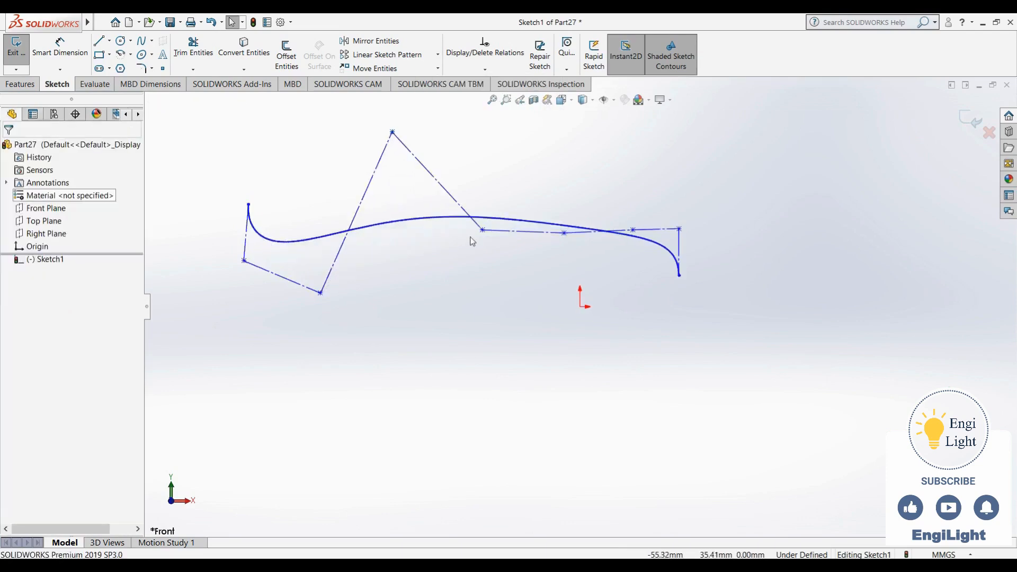
left_click_drag(482, 231, 479, 308)
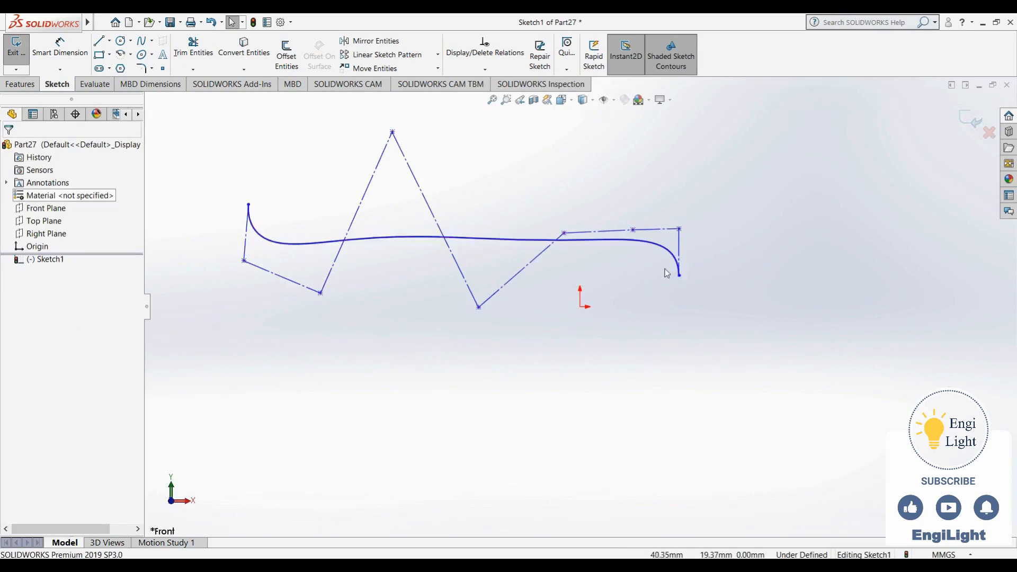
- Reduce the style spline's curve degree stepwise to 2
left_click(325, 248)
left_click(128, 400)
left_click(129, 401)
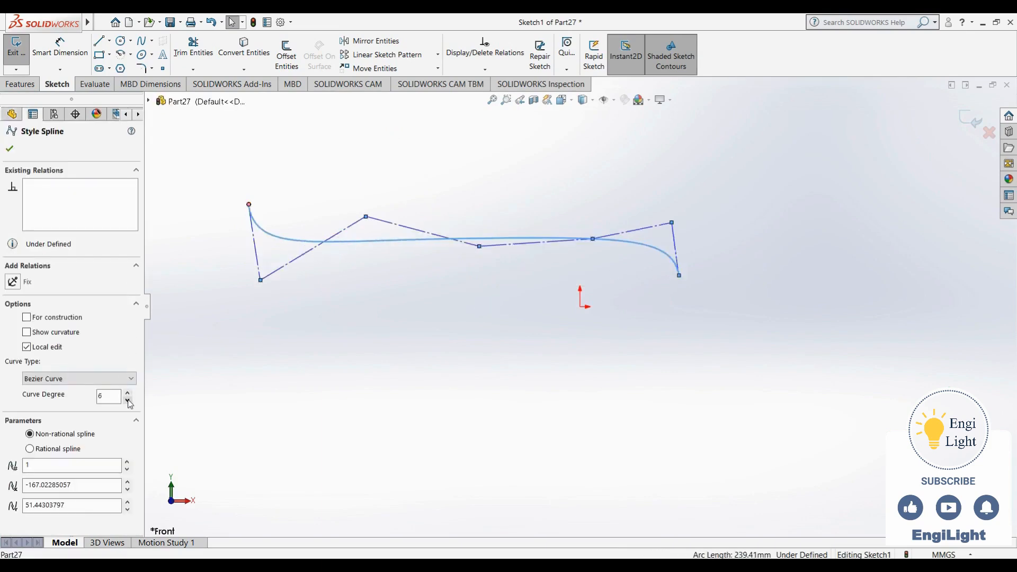
left_click(128, 401)
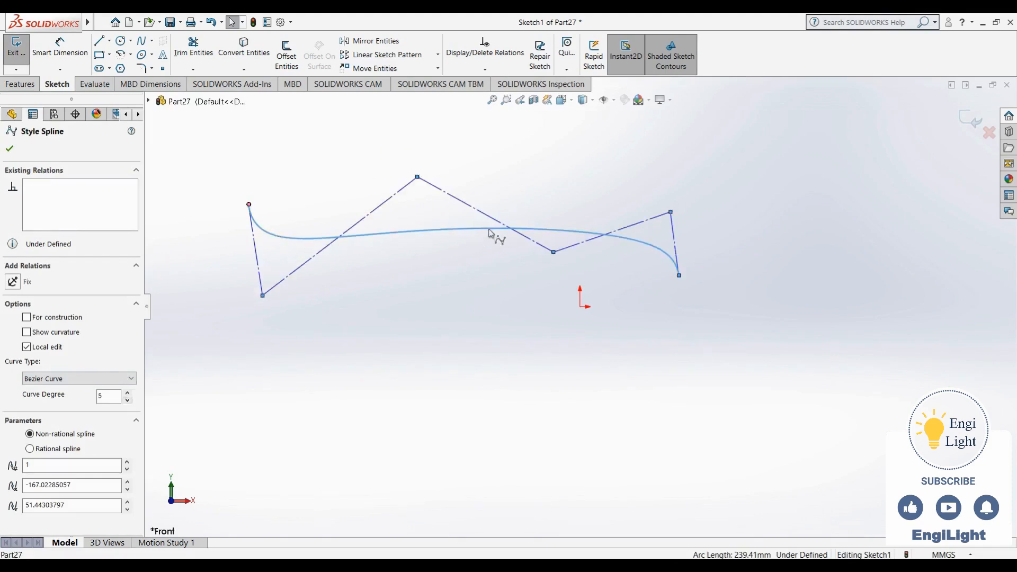
left_click(127, 403)
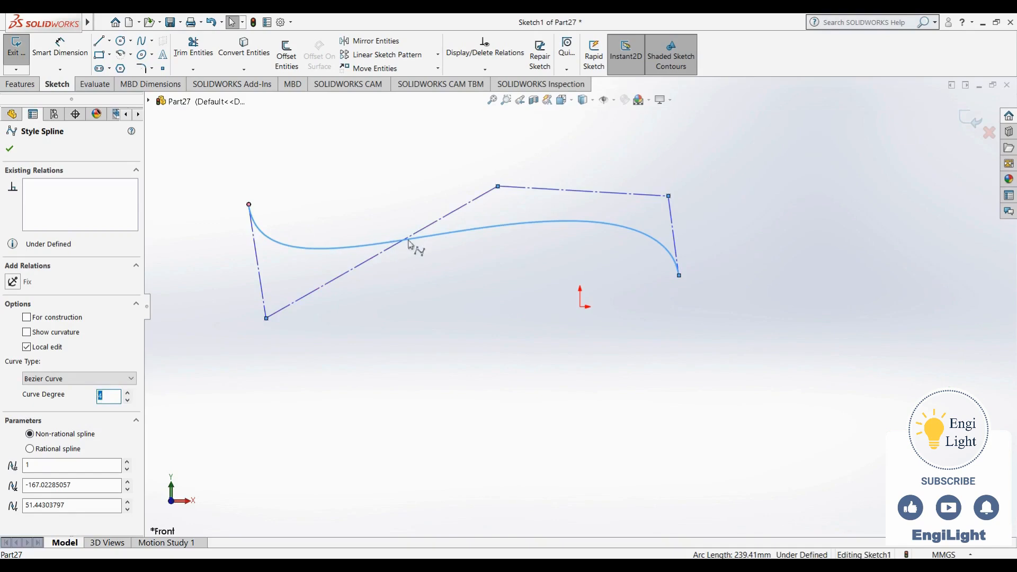
left_click(127, 401)
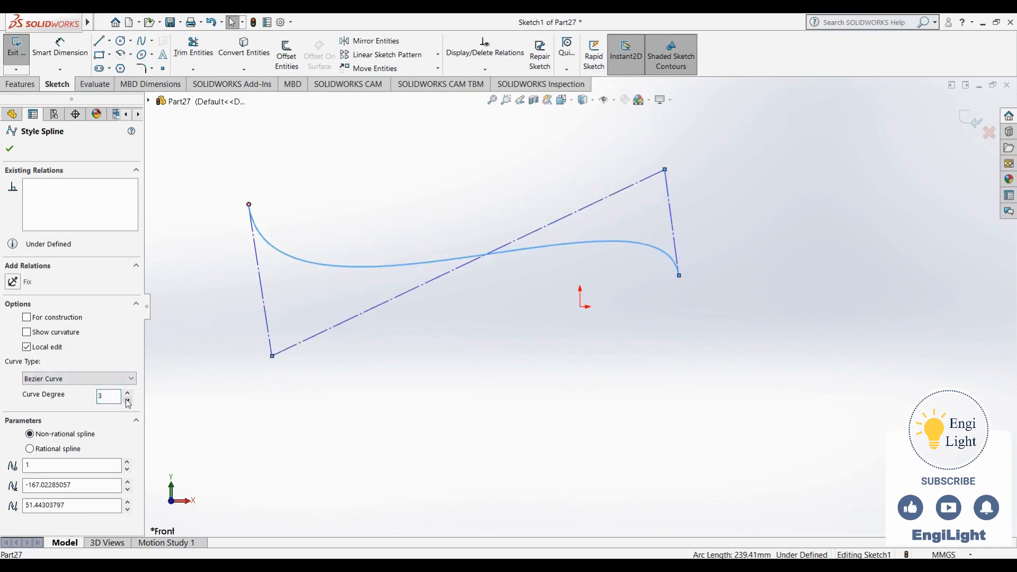
left_click(127, 401)
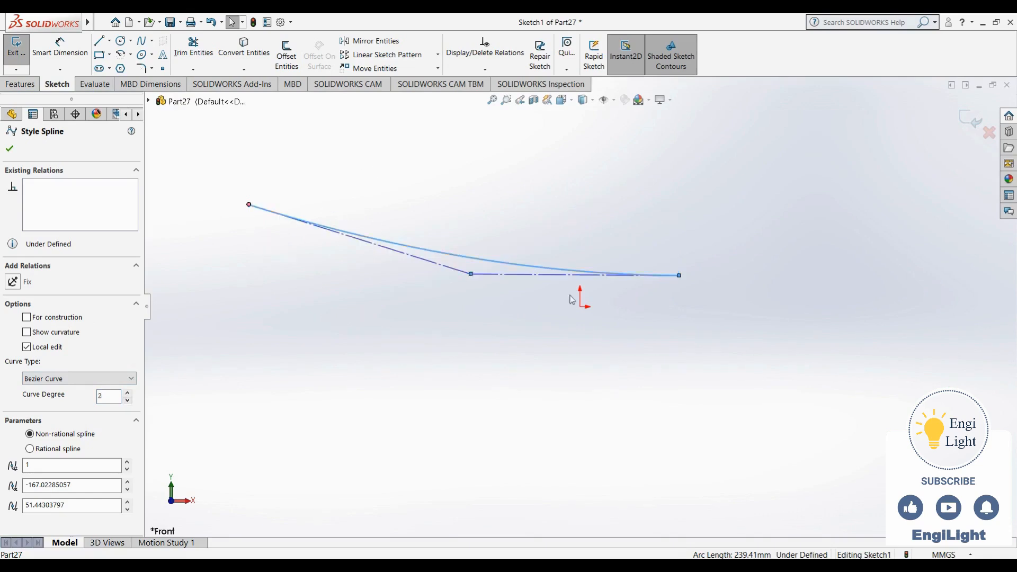
- Delete the whole style spline with its control polygon and leave the sketch without saving it
left_click(700, 271)
left_click_drag(744, 154, 227, 414)
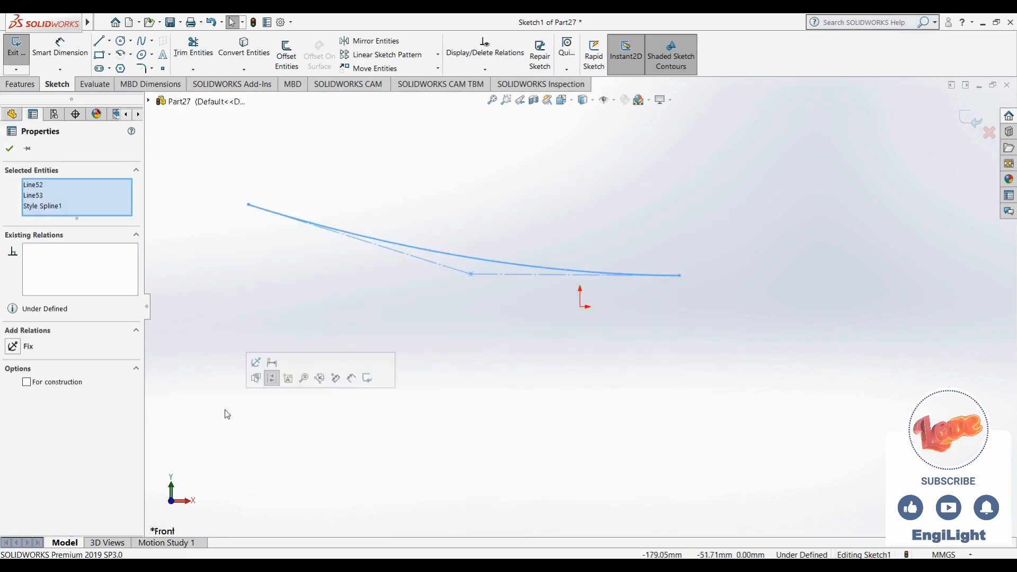
key("Delete")
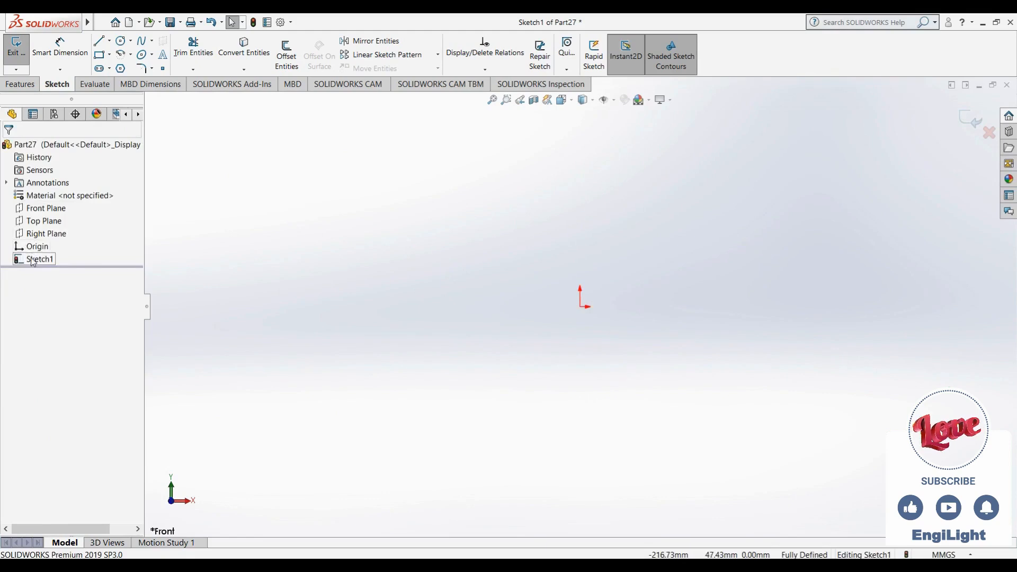
left_click(988, 133)
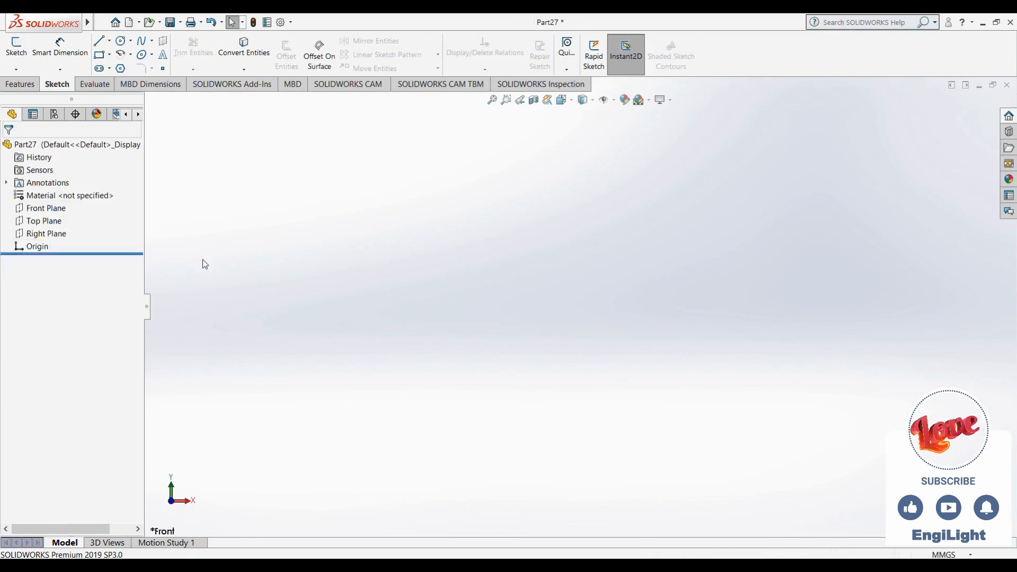
- Start a new sketch on the Front Plane and insert 22.jpg as a sketch picture at its default size
left_click(50, 210)
left_click(56, 195)
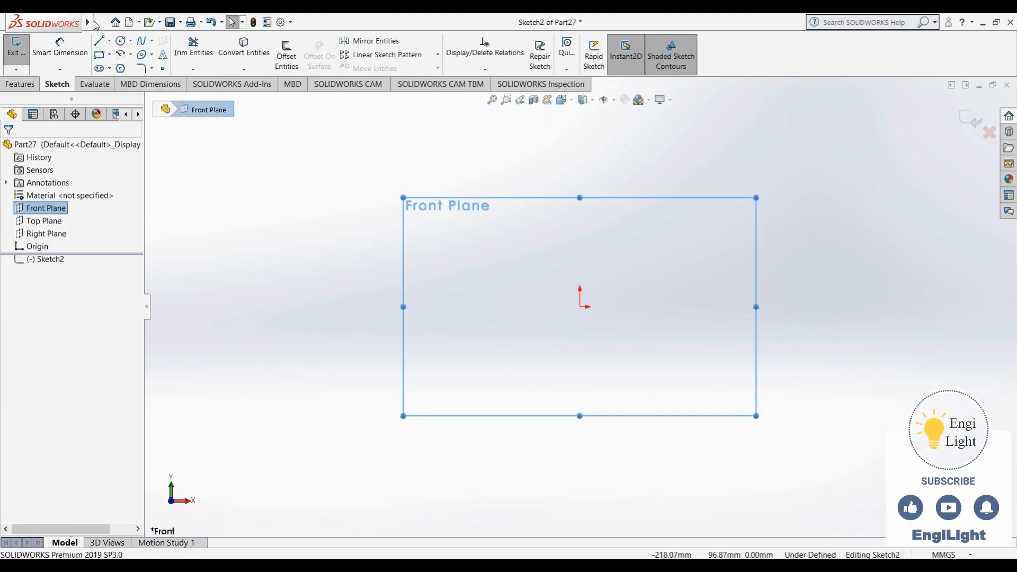
left_click(171, 22)
mouse_move(196, 22)
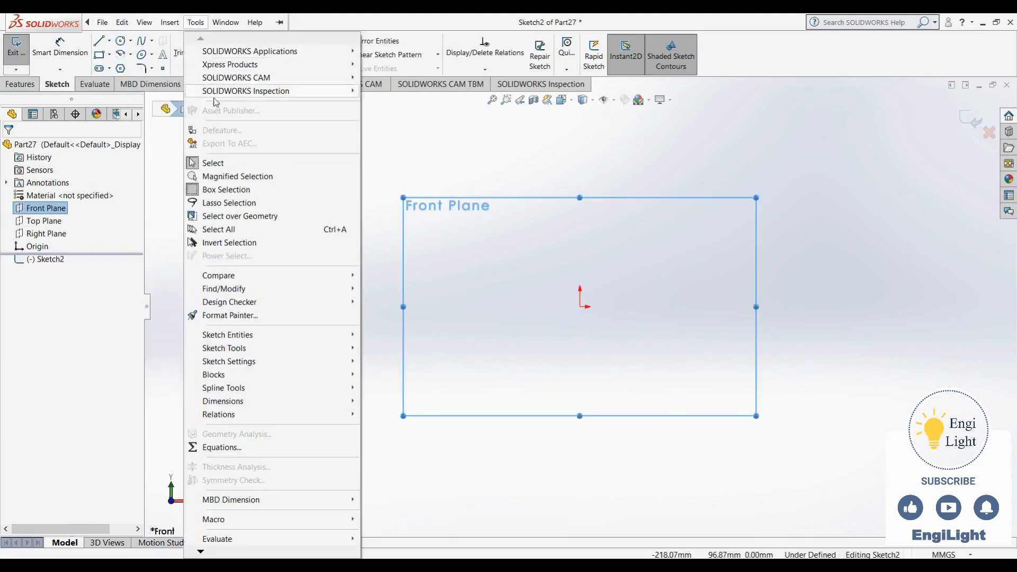
mouse_move(273, 354)
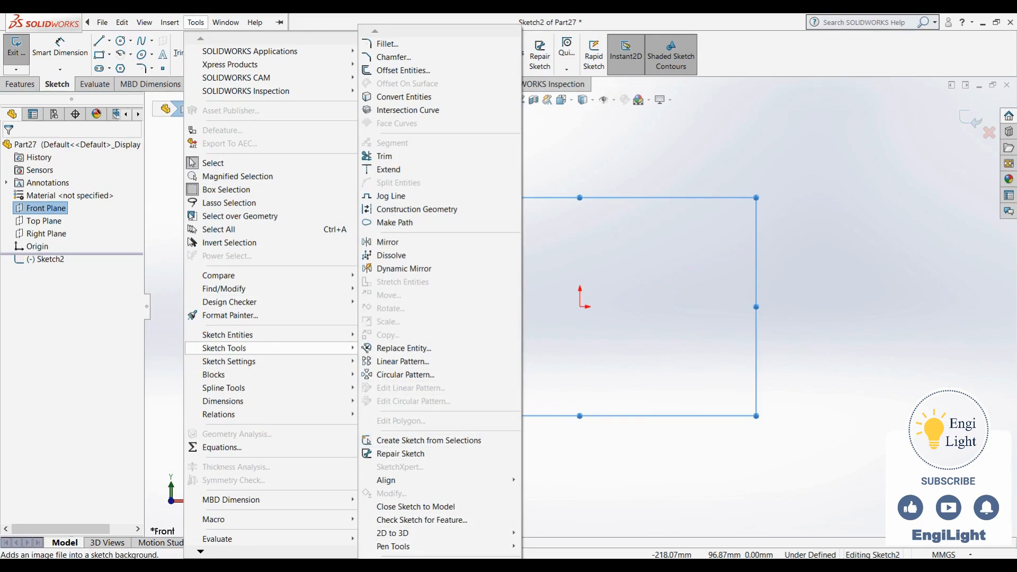
left_click(403, 557)
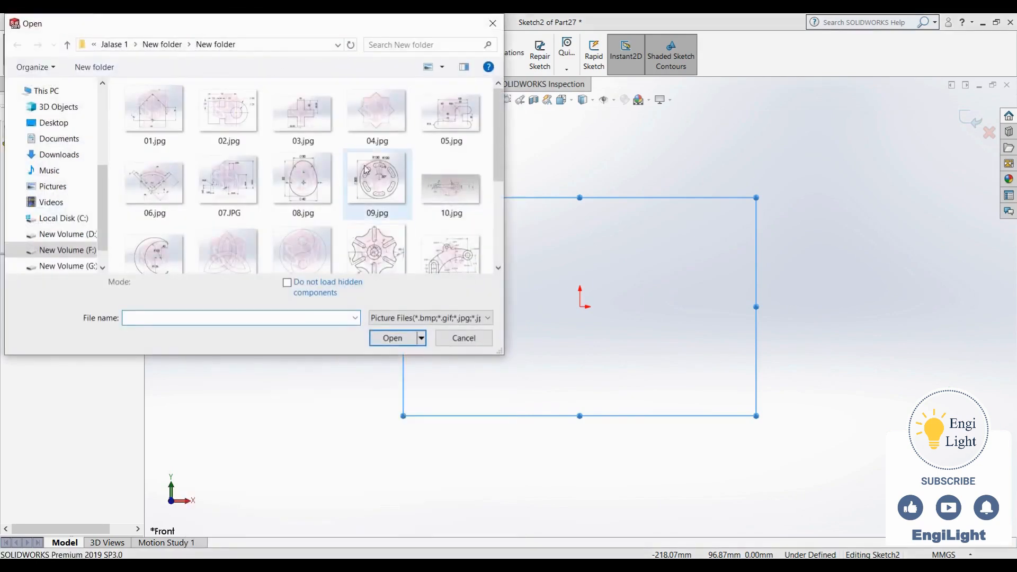
scroll(365, 169, "down", 1)
scroll(364, 169, "down", 3)
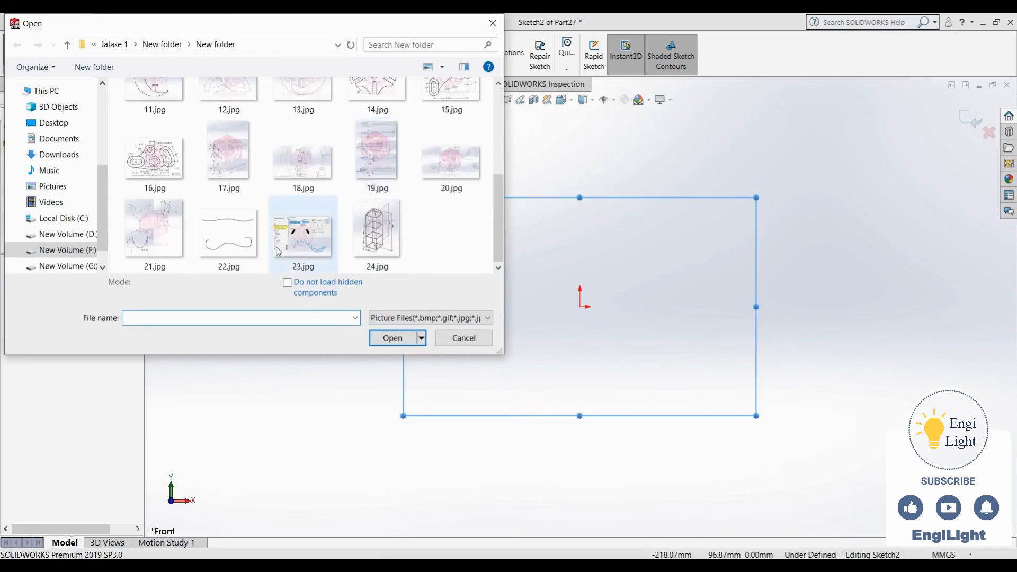
left_click(225, 233)
left_click(393, 338)
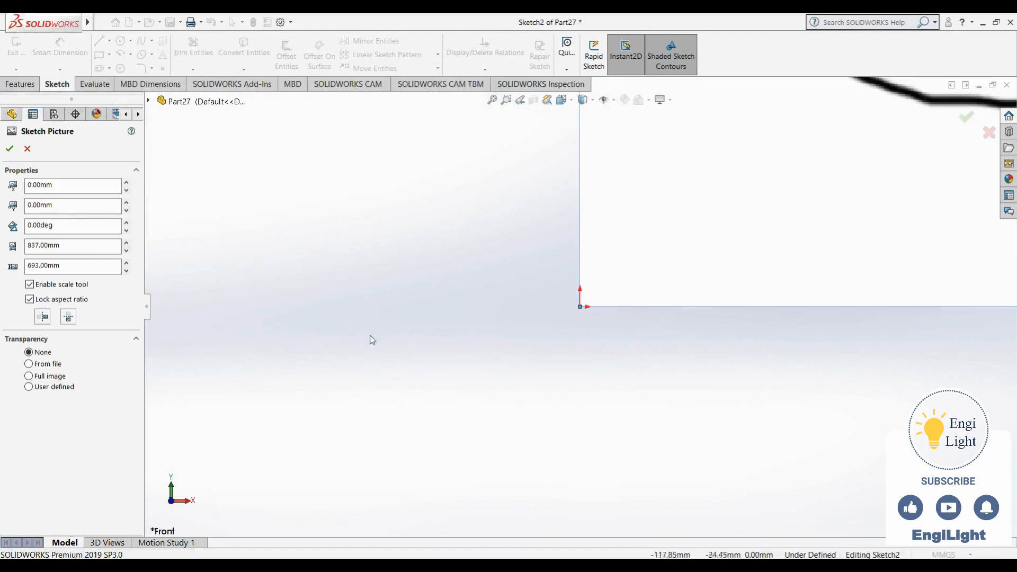
scroll(631, 299, "up", 3)
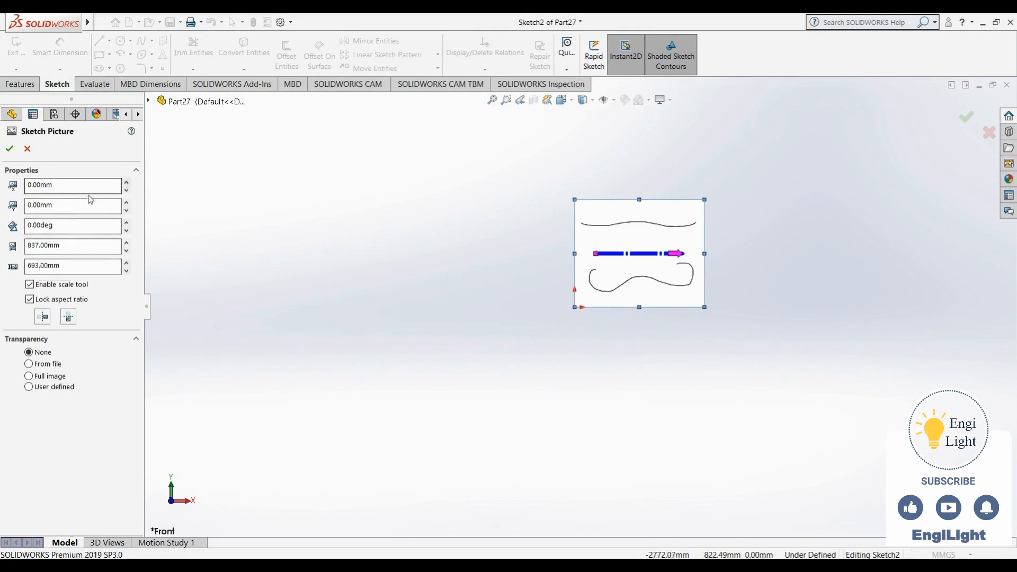
left_click(9, 149)
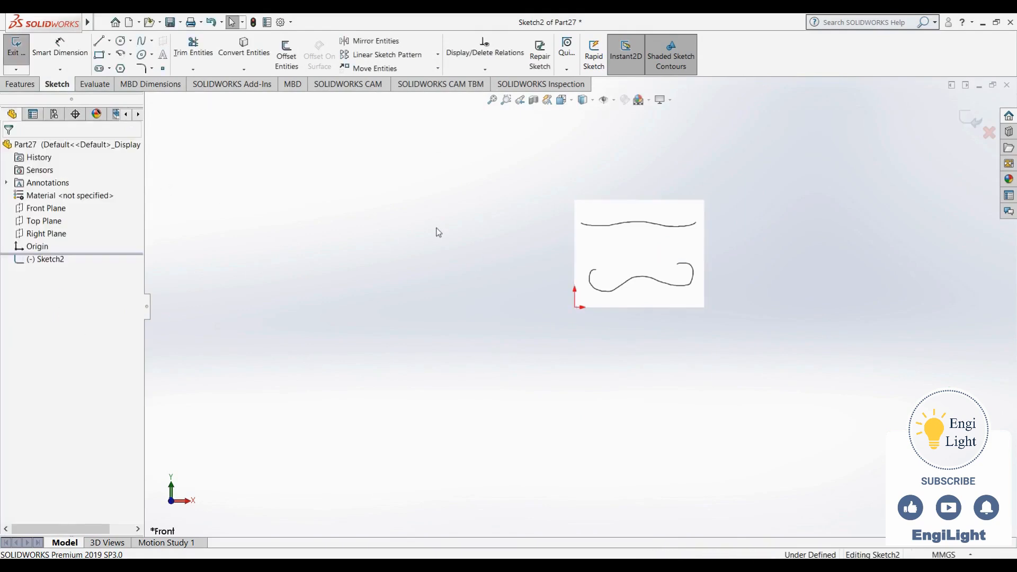
- Insert 22.jpg a second time as a sketch picture in the current sketch
mouse_move(93, 24)
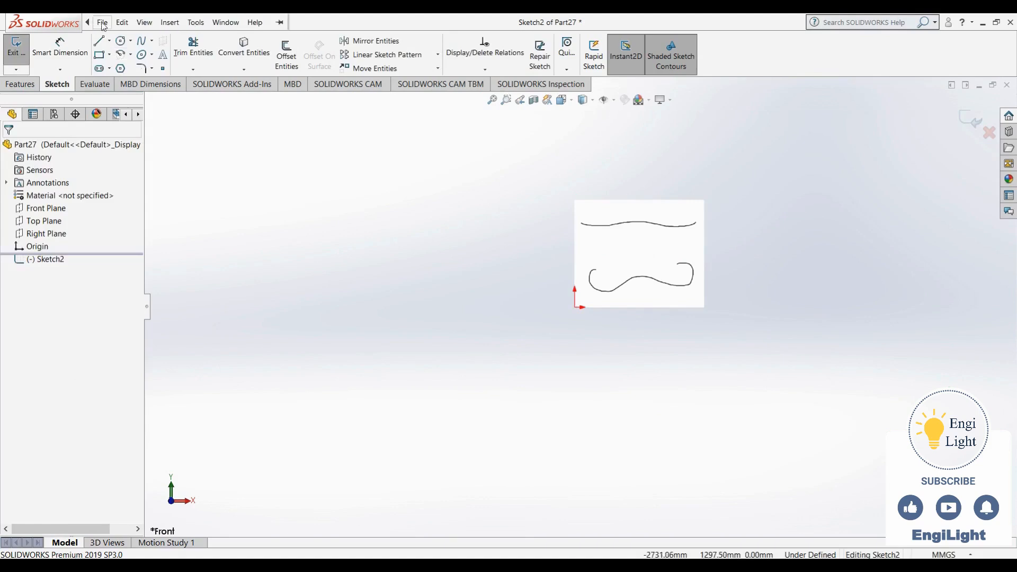
left_click(166, 23)
mouse_move(195, 22)
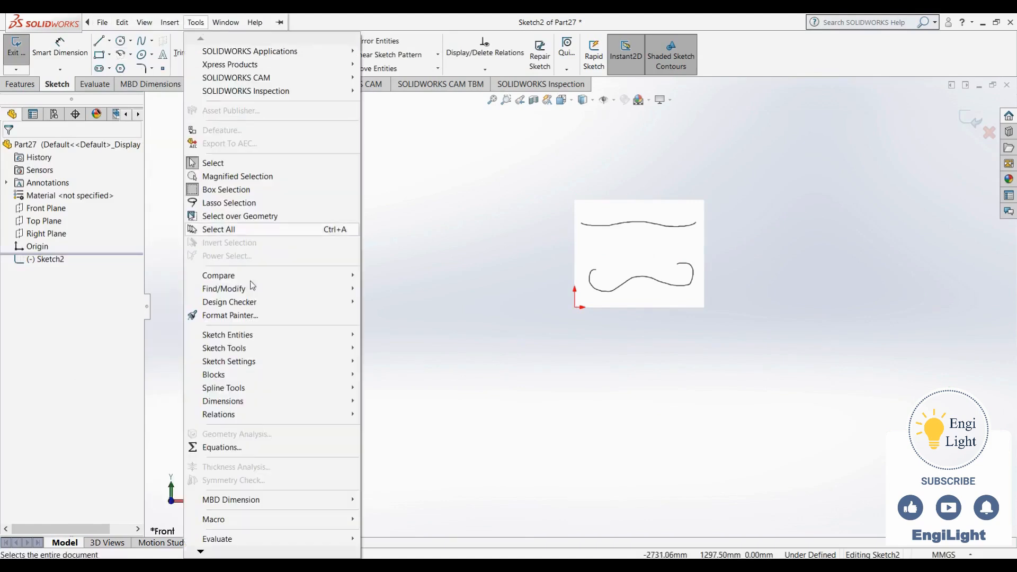
mouse_move(310, 350)
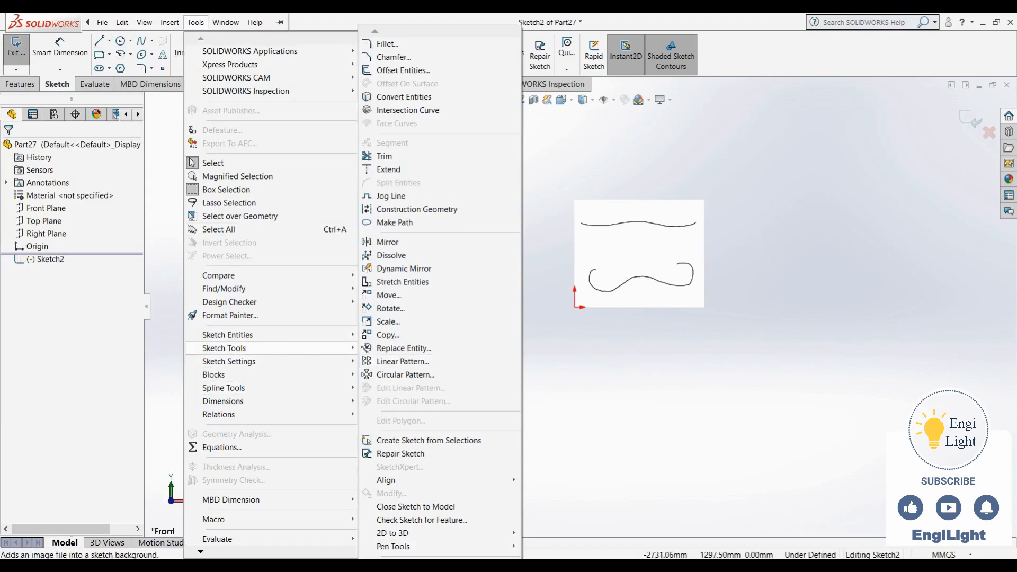
left_click(412, 420)
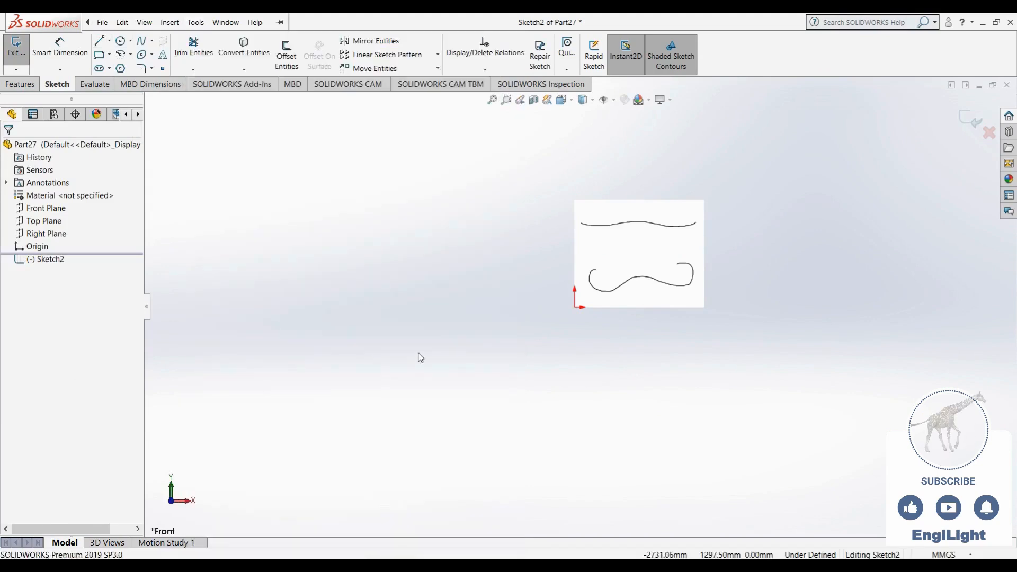
left_click(376, 180)
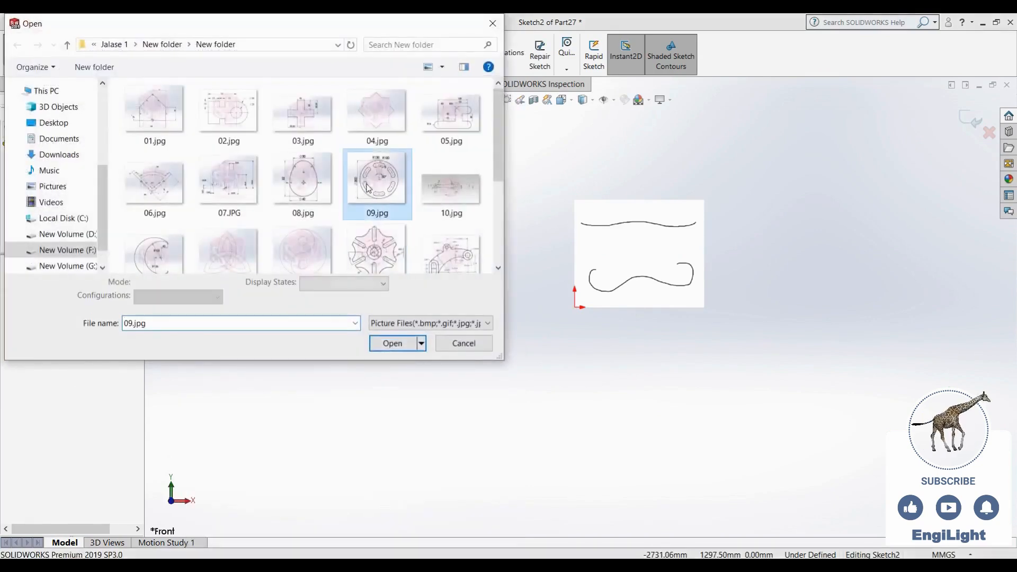
scroll(371, 223, "down", 3)
left_click(239, 236)
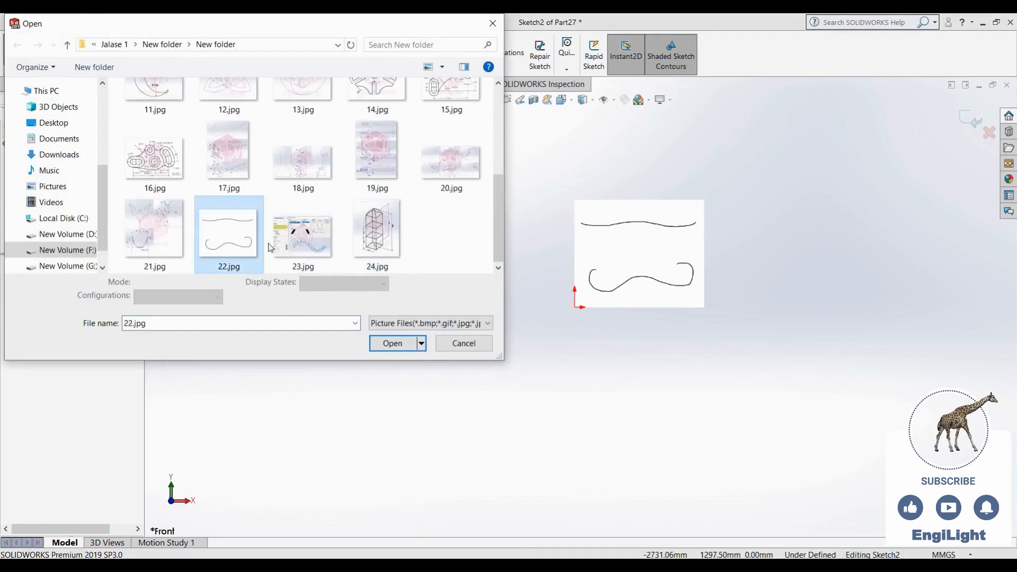
left_click(411, 343)
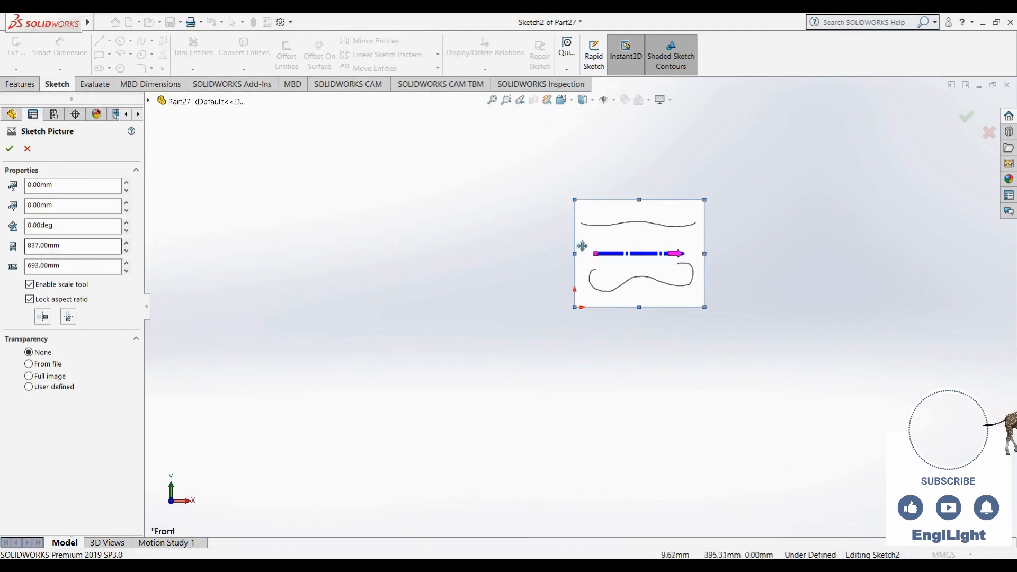
- Set the second sketch picture's origin X position to -837 mm, placing it directly beside the first picture, and accept it
left_click(60, 184)
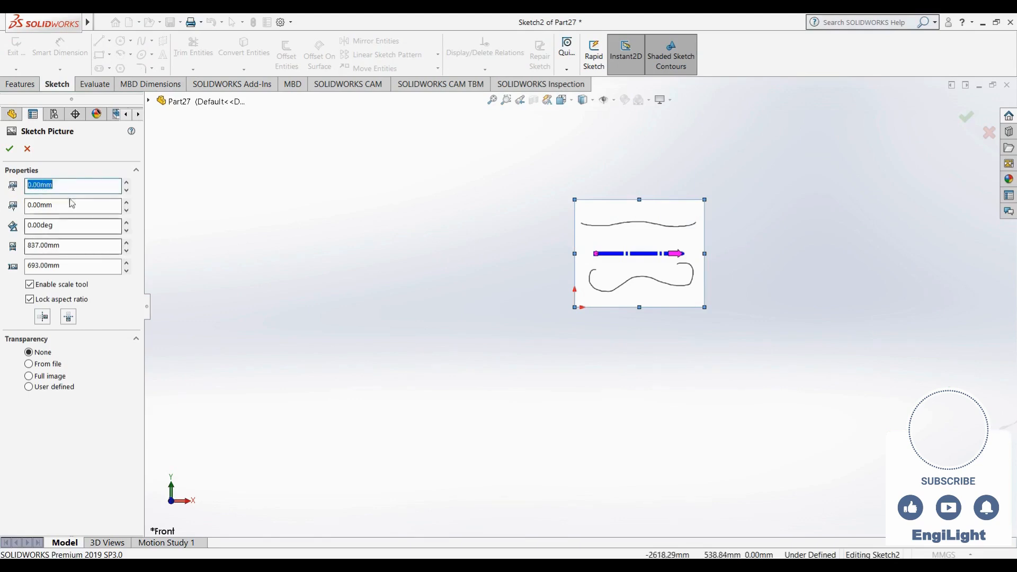
type("-")
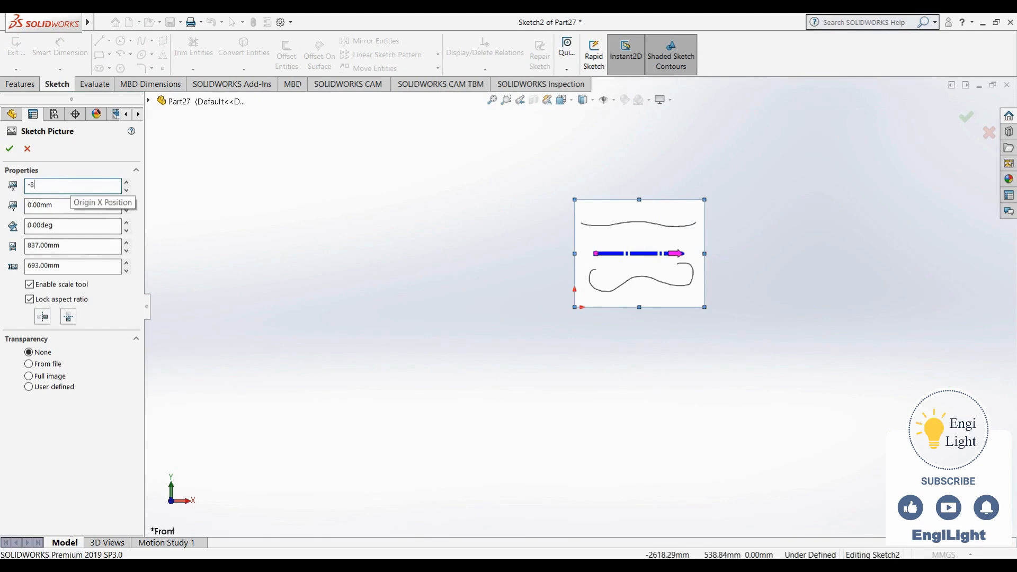
type("837")
key("Return")
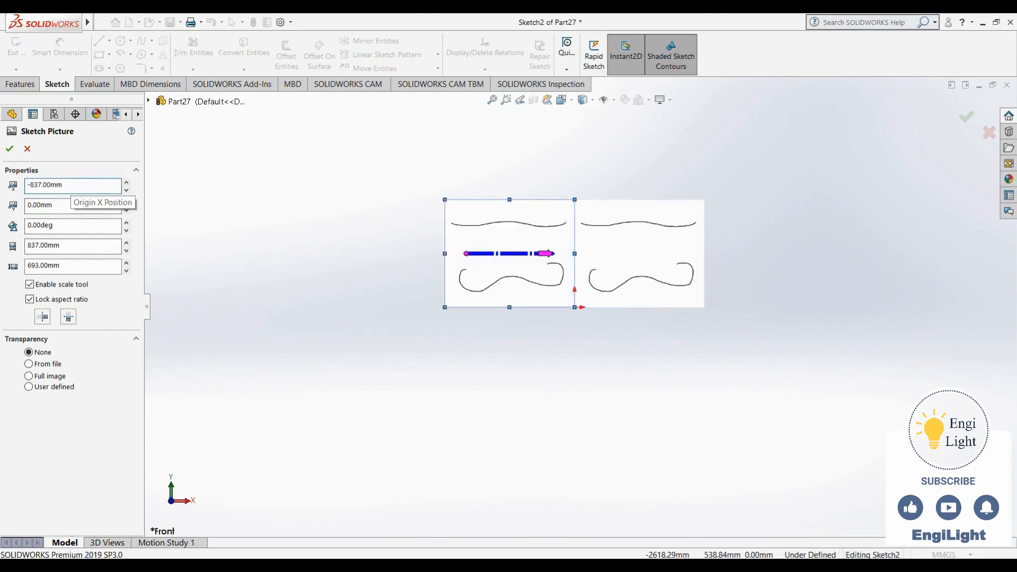
left_click(9, 148)
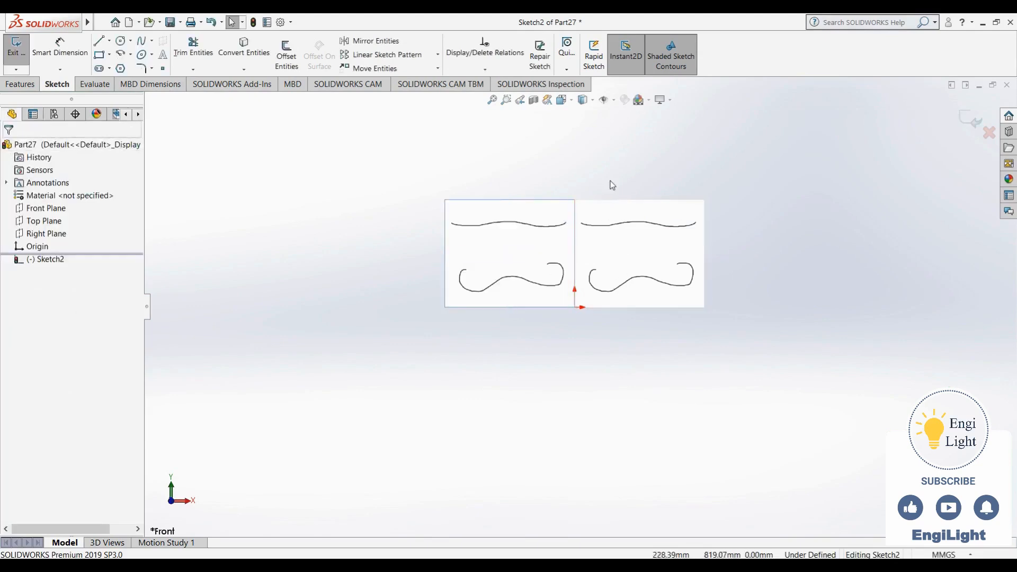
- Trace the left picture's upper curve with a seven-point spline and slide its third point slightly left to follow the curve
scroll(624, 258, "up", 3)
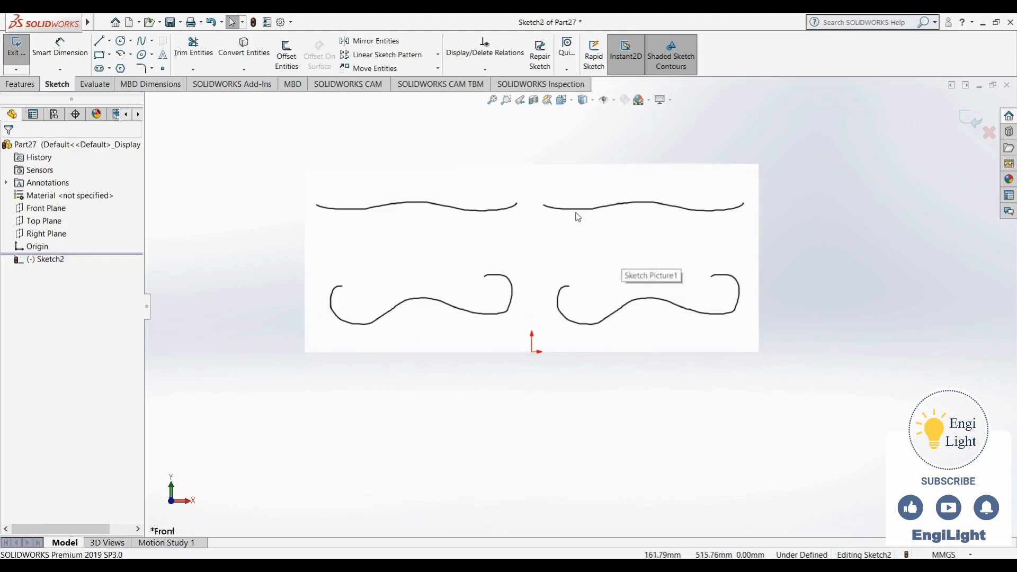
scroll(575, 216, "up", 2)
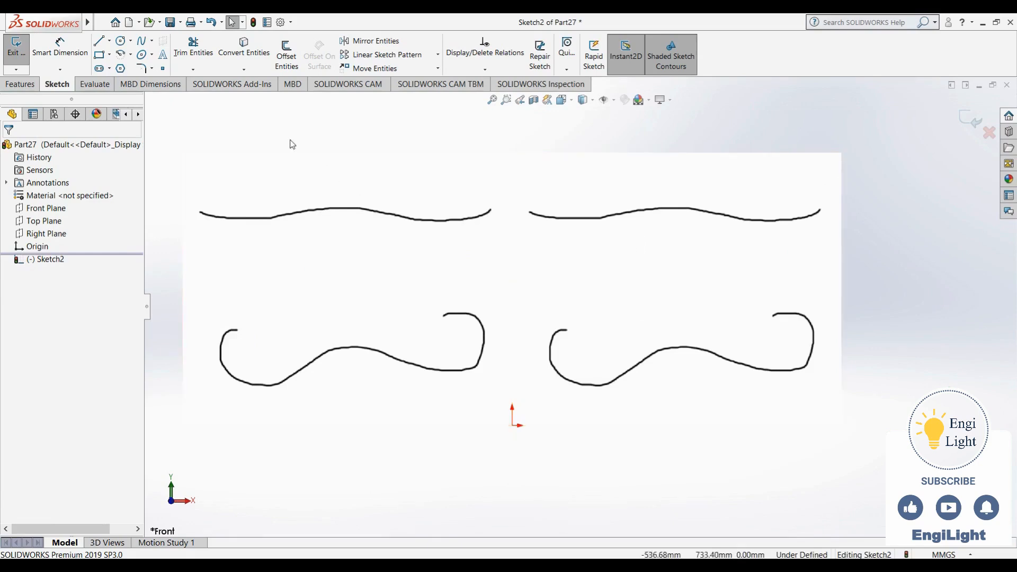
left_click(141, 42)
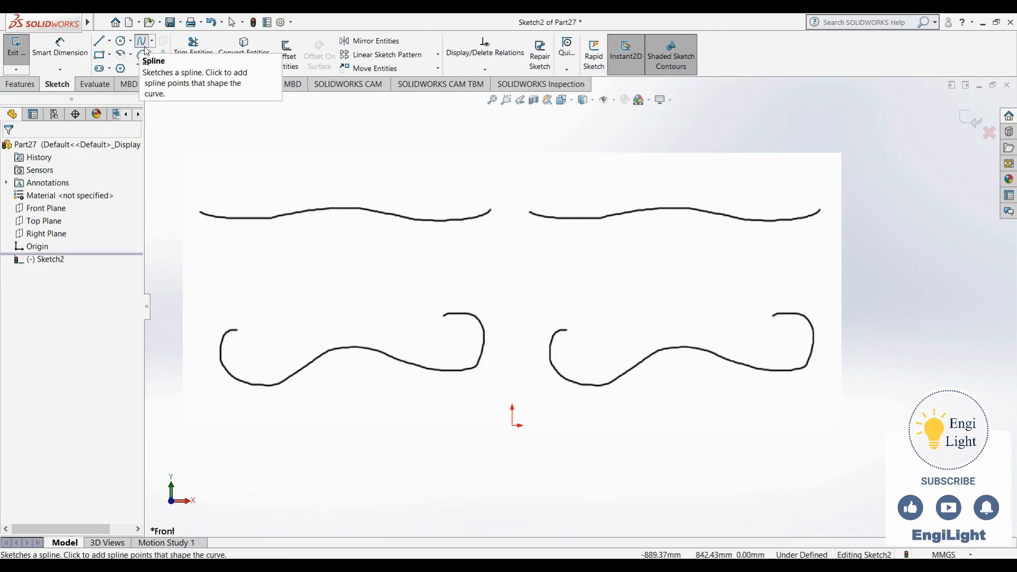
left_click(201, 213)
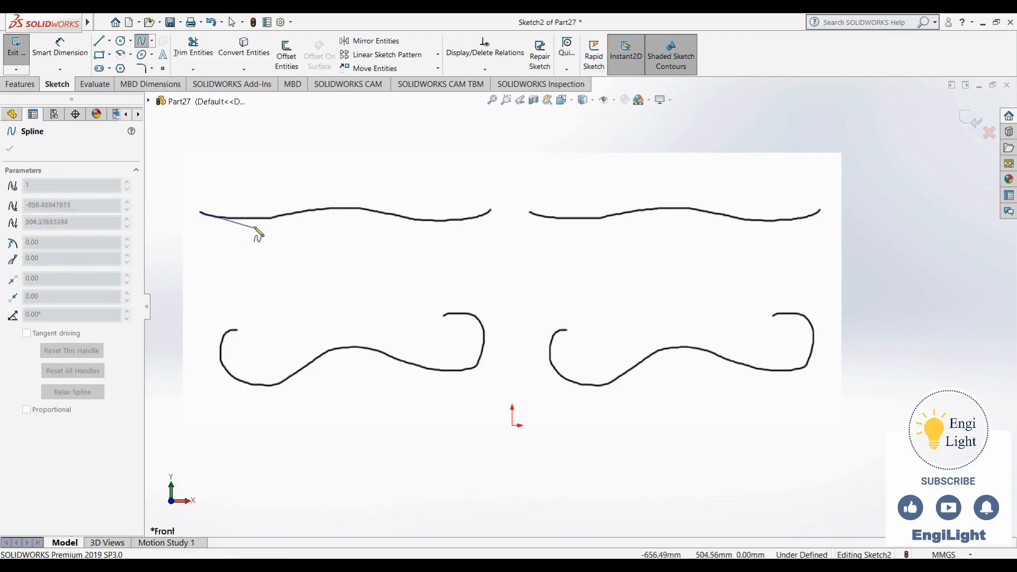
left_click(226, 218)
left_click(276, 217)
left_click(339, 207)
left_click(384, 212)
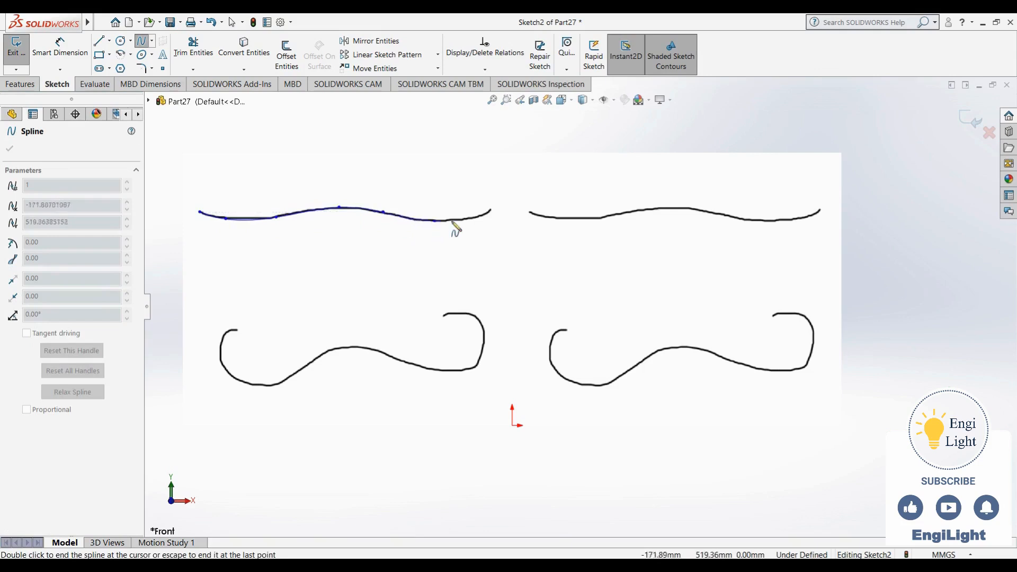
double_click(493, 213)
key("Escape")
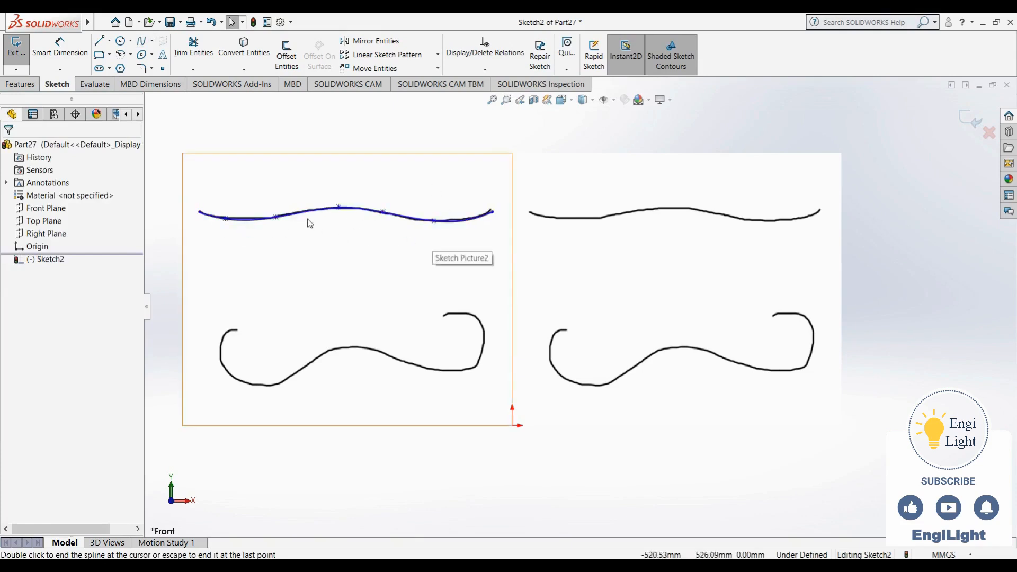
left_click_drag(274, 218, 259, 219)
left_click(358, 254)
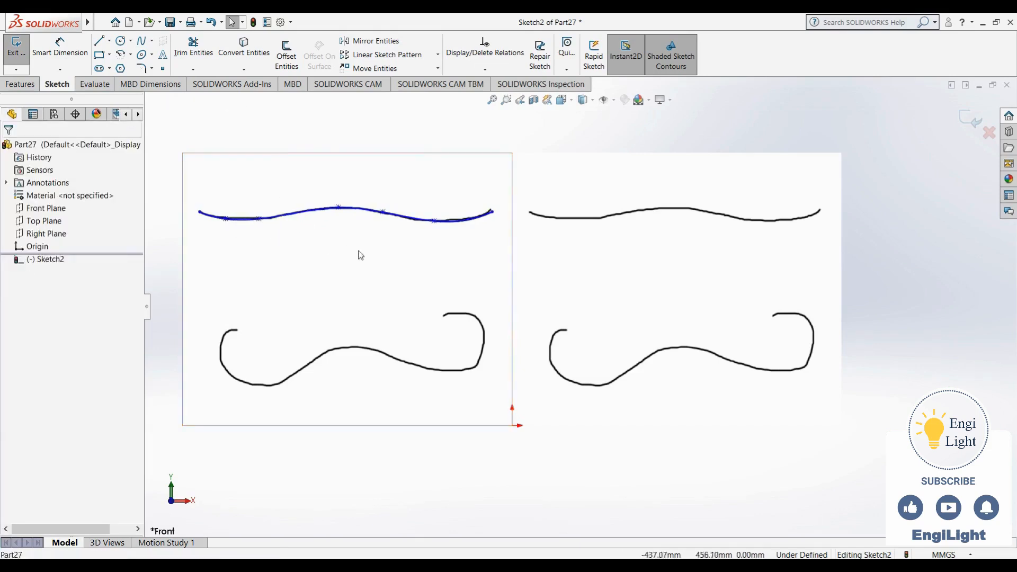
- Trace the right picture's upper curve with a Bezier style spline using five control vertices alternating below and above the curve
scroll(474, 281, "up", 4)
scroll(676, 269, "down", 4)
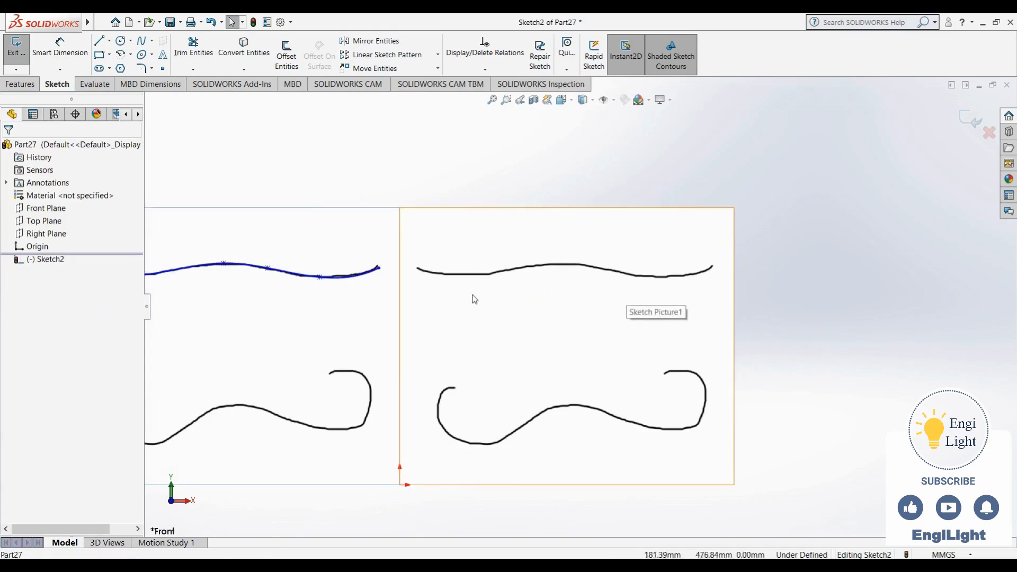
scroll(475, 299, "up", 2)
scroll(570, 300, "down", 3)
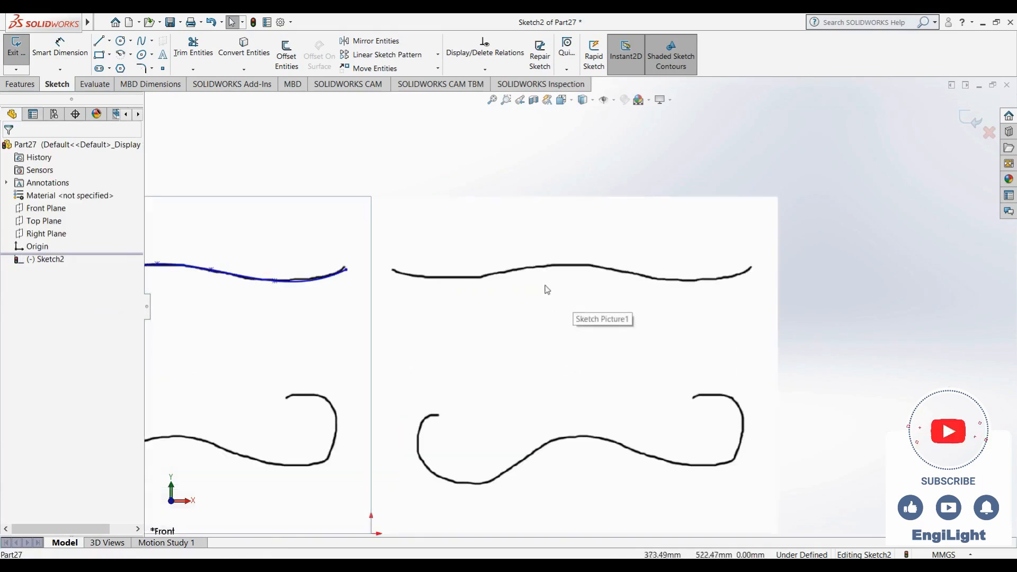
scroll(447, 319, "up", 2)
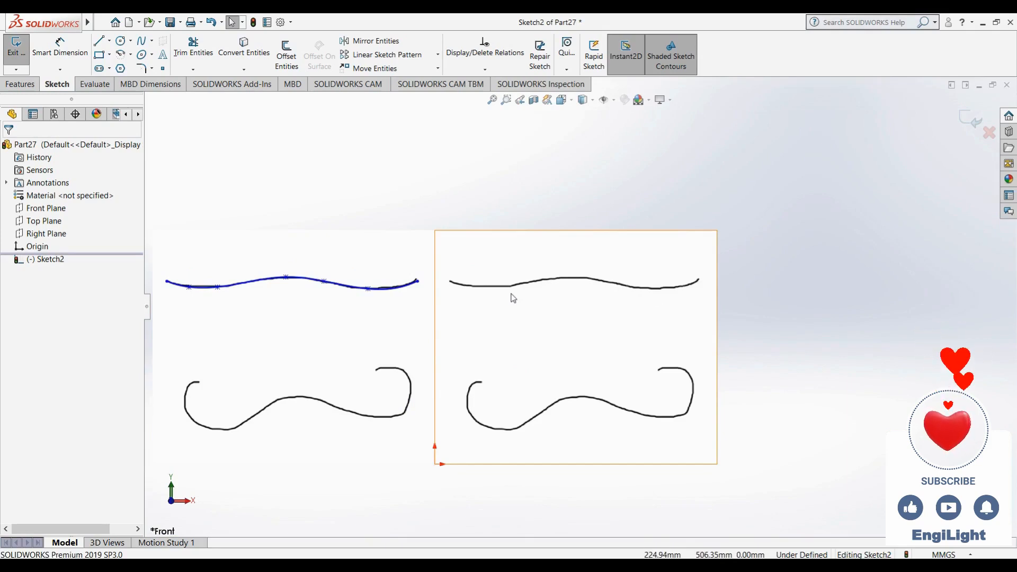
left_click(151, 40)
left_click(162, 68)
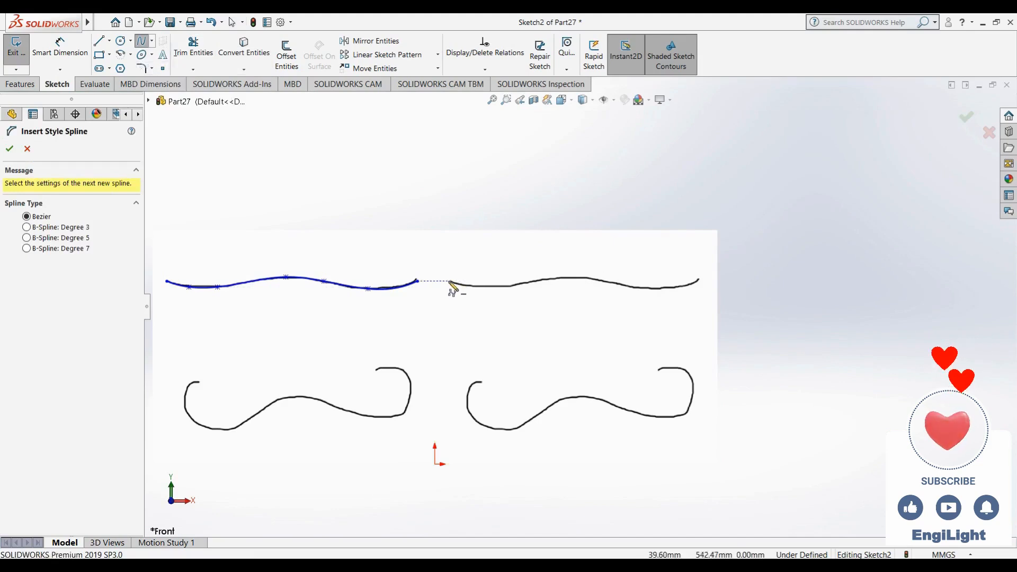
left_click(449, 282)
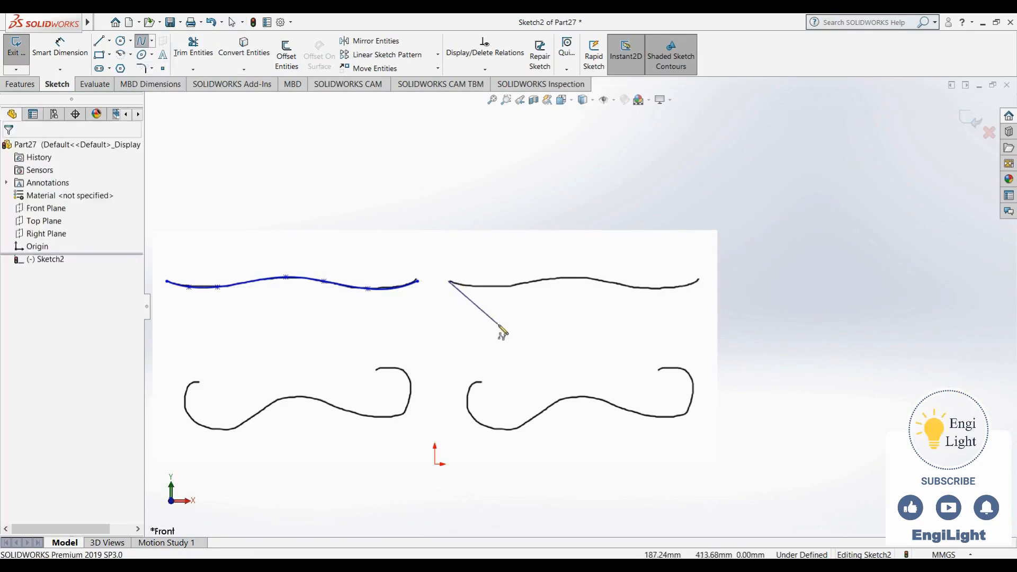
left_click(498, 323)
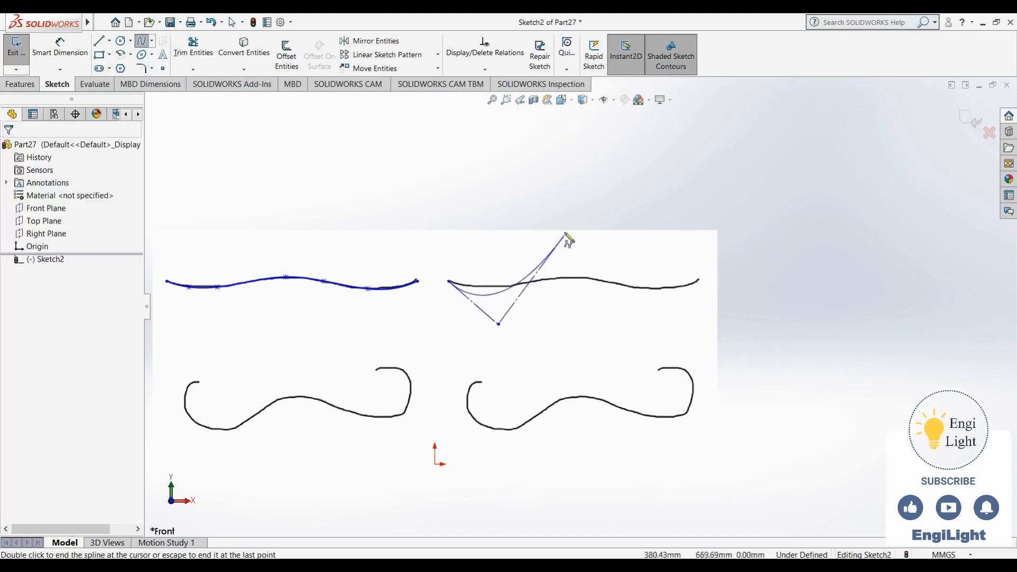
left_click(572, 213)
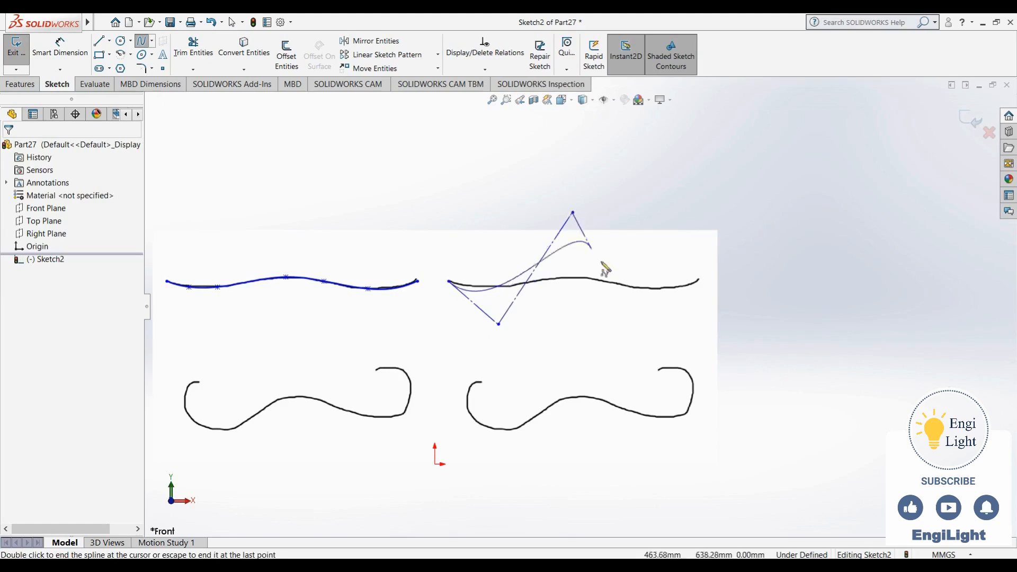
left_click(649, 335)
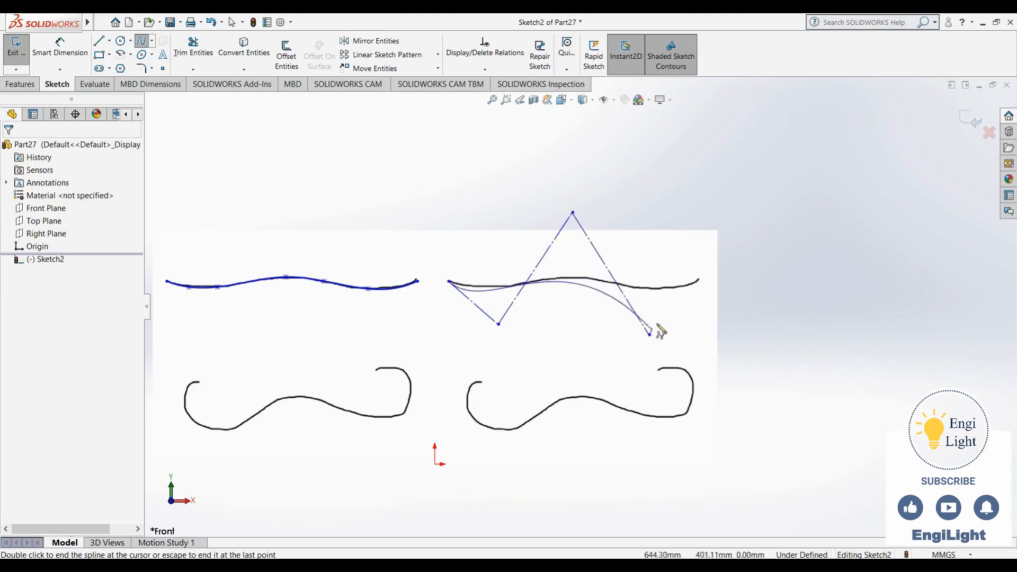
double_click(699, 281)
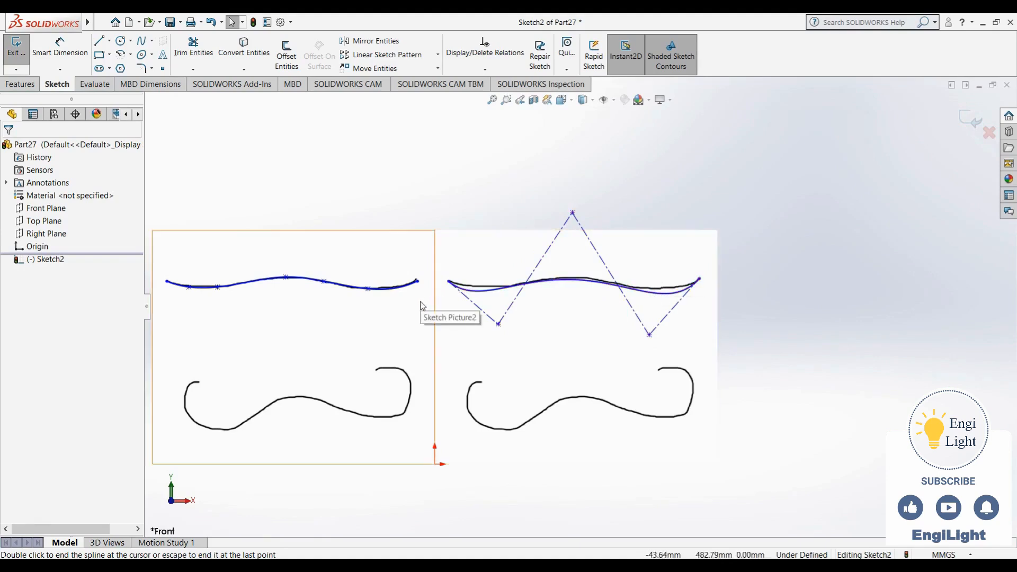
- Move the left spline's right end onto the pictured curve's end and shift the style spline's three inner control vertices to match its curve
left_click_drag(419, 286, 416, 282)
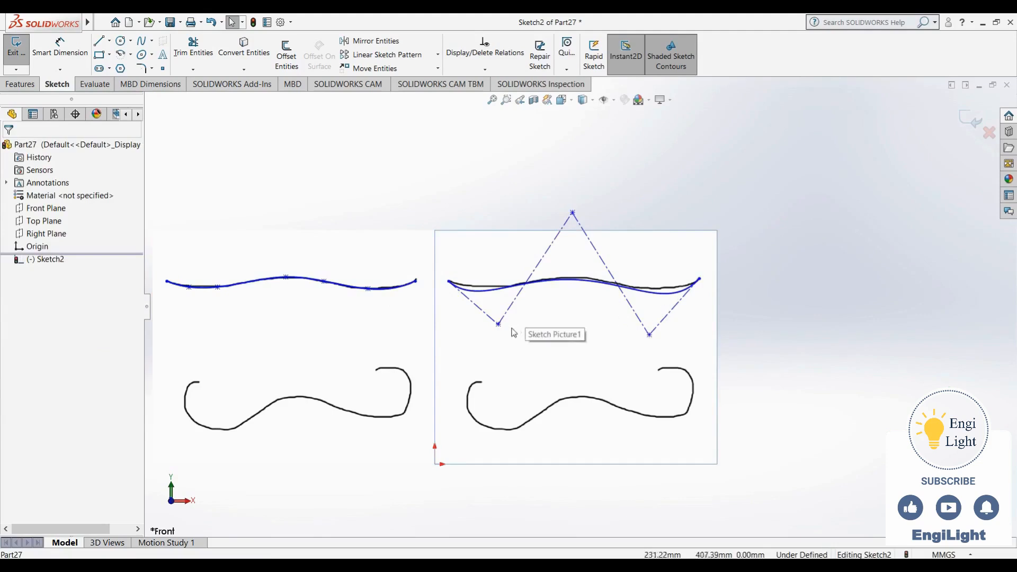
mouse_move(497, 324)
left_mouse_down()
mouse_move(504, 337)
mouse_move(500, 322)
mouse_move(476, 325)
mouse_move(508, 316)
left_mouse_up()
left_click(572, 213)
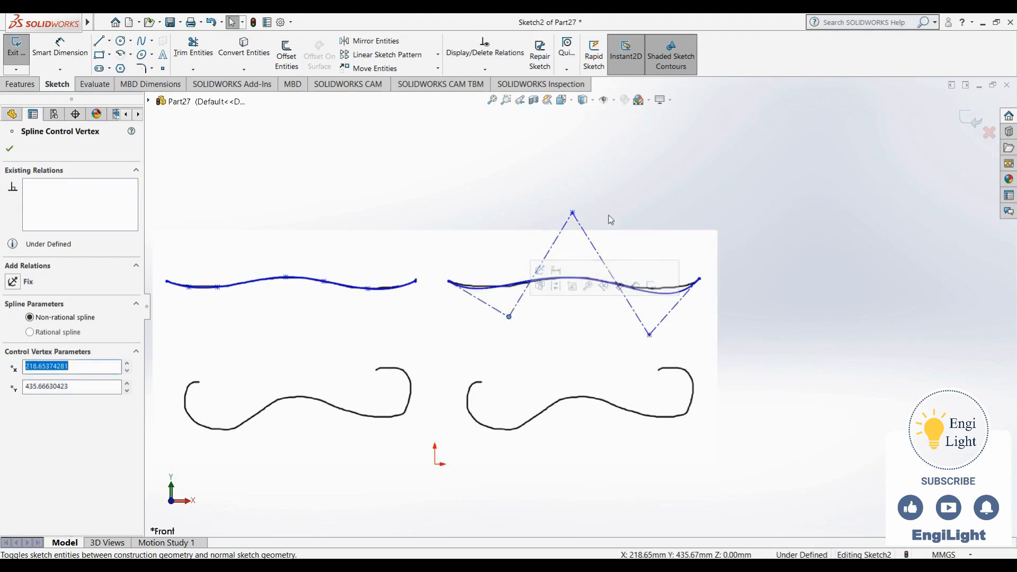
left_click_drag(574, 213, 577, 211)
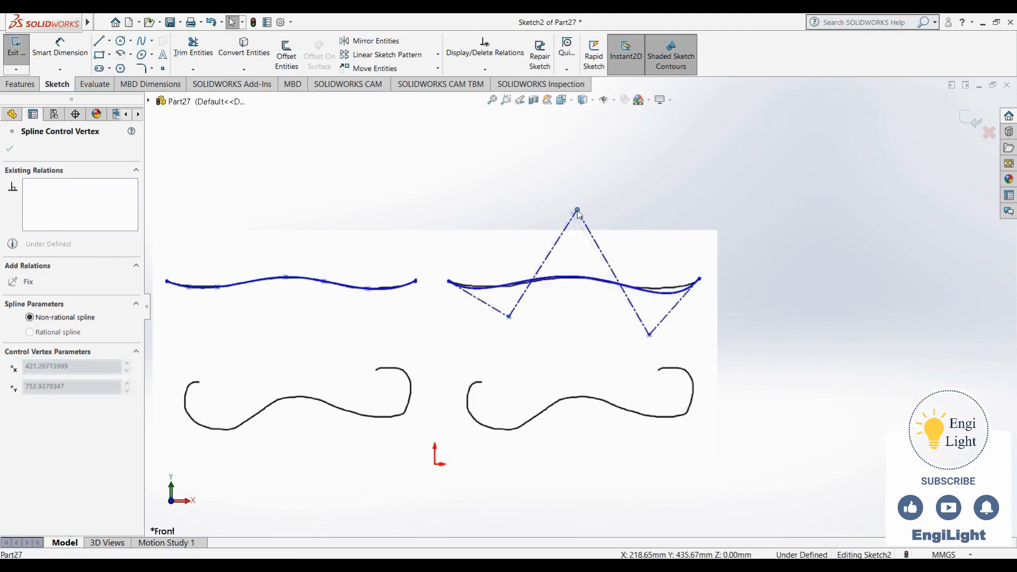
left_click_drag(649, 335, 607, 326)
left_click_drag(508, 318, 525, 316)
left_click(576, 212)
mouse_move(575, 215)
left_mouse_down()
mouse_move(568, 228)
mouse_move(578, 219)
left_mouse_up()
left_click(525, 316)
left_click_drag(523, 308, 523, 313)
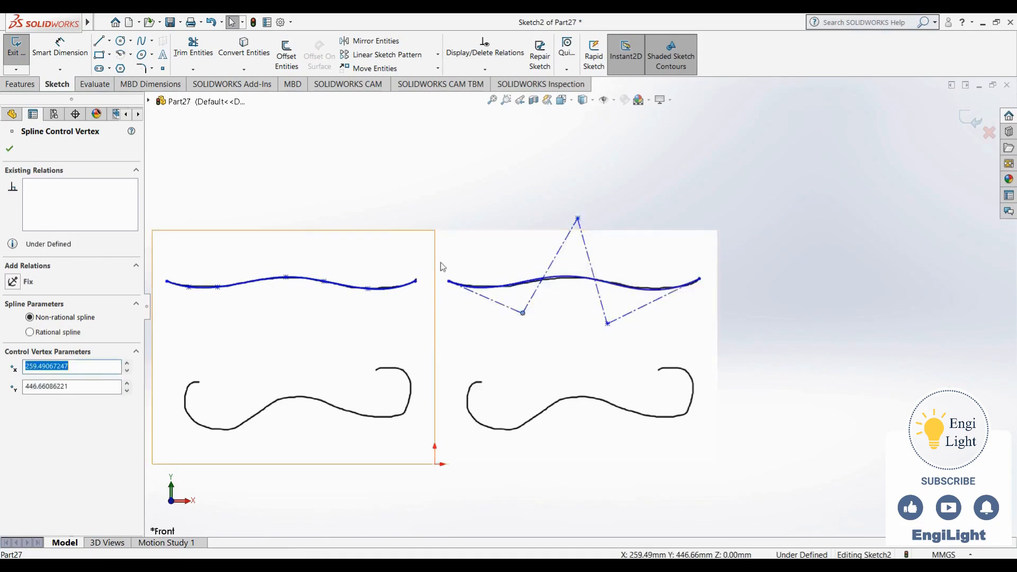
left_click(438, 199)
- Show the curvature combs on the left picture's regular spline and examine them up close
scroll(371, 315, "up", 2)
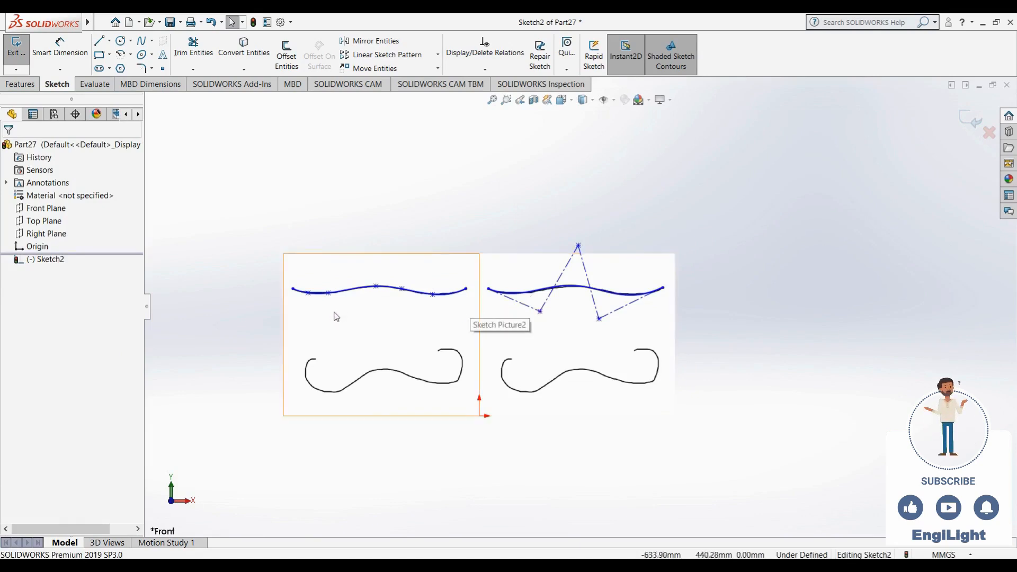
right_click(355, 295)
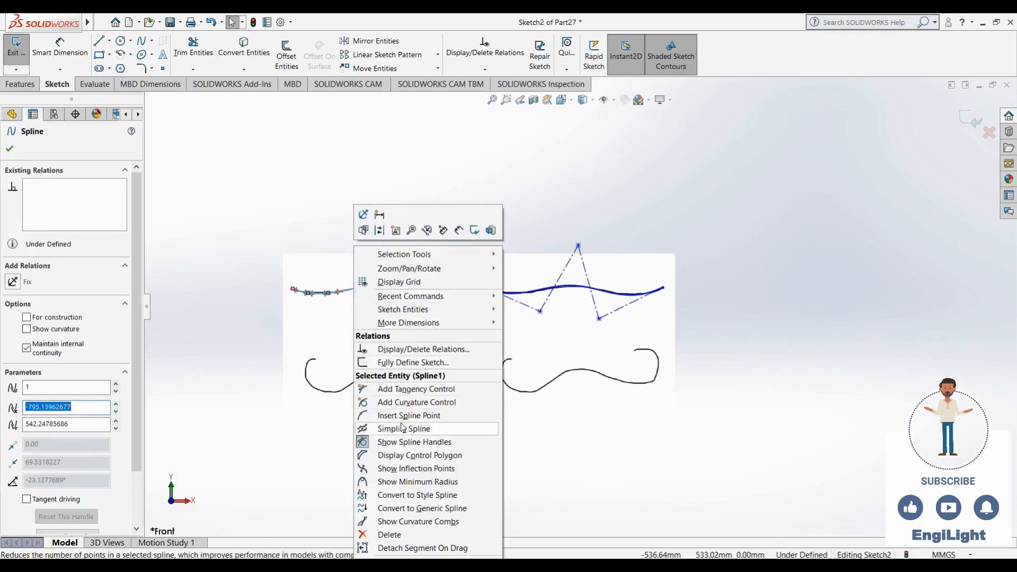
left_click(412, 521)
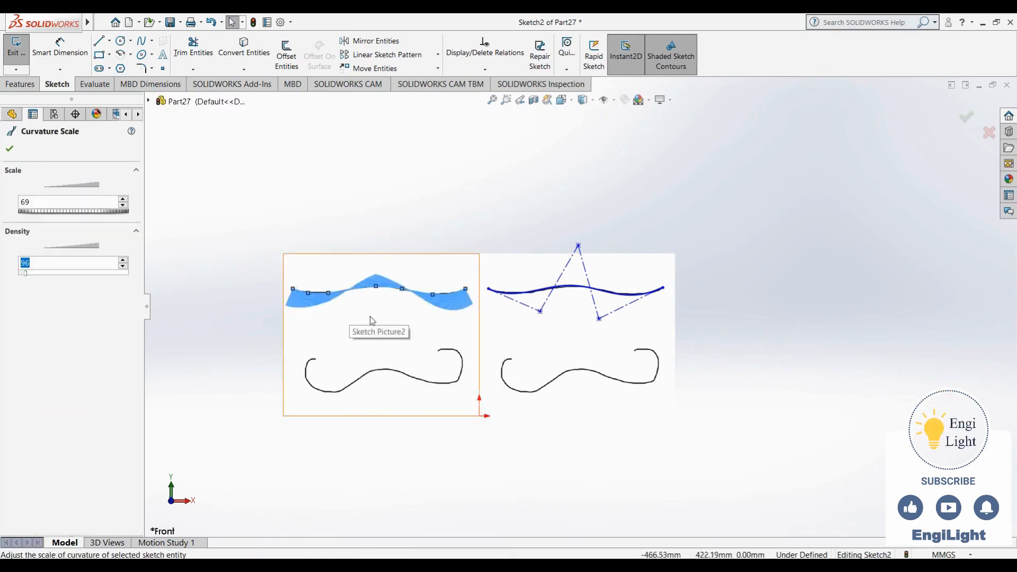
scroll(381, 304, "down", 5)
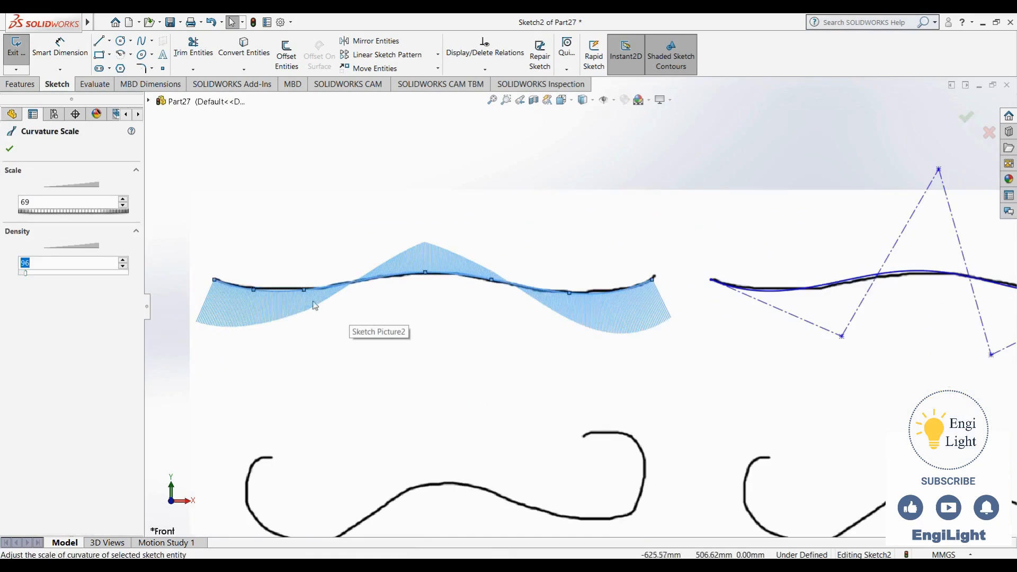
- Set the curvature comb scale of the left picture's spline to 91 and accept it
scroll(349, 337, "up", 4)
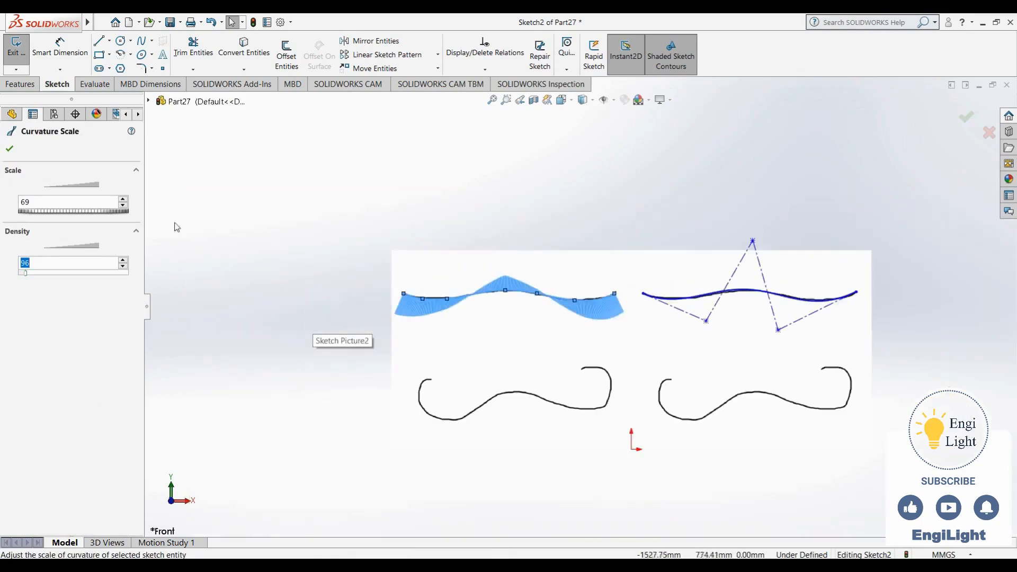
left_click(124, 202)
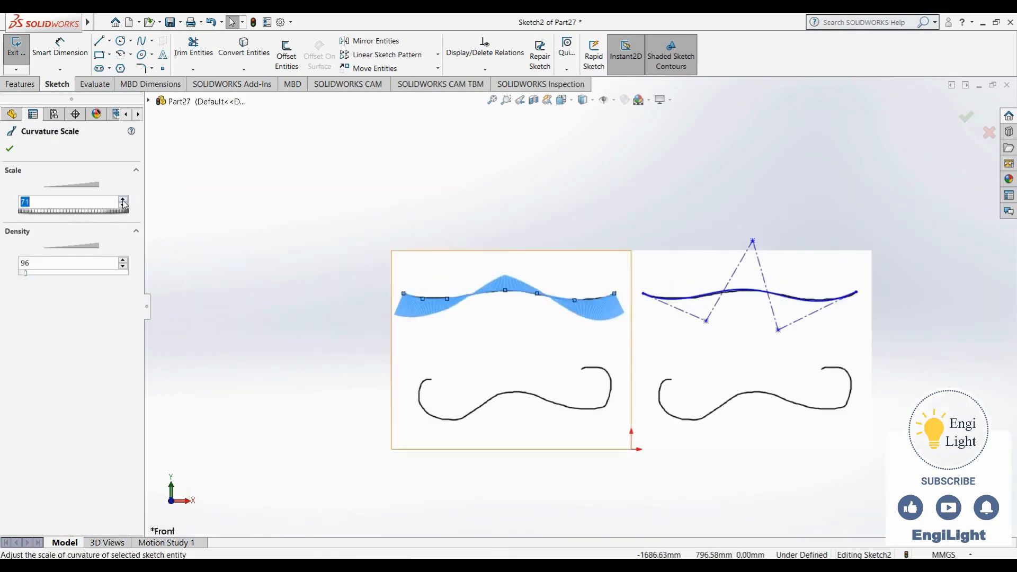
left_click(123, 202)
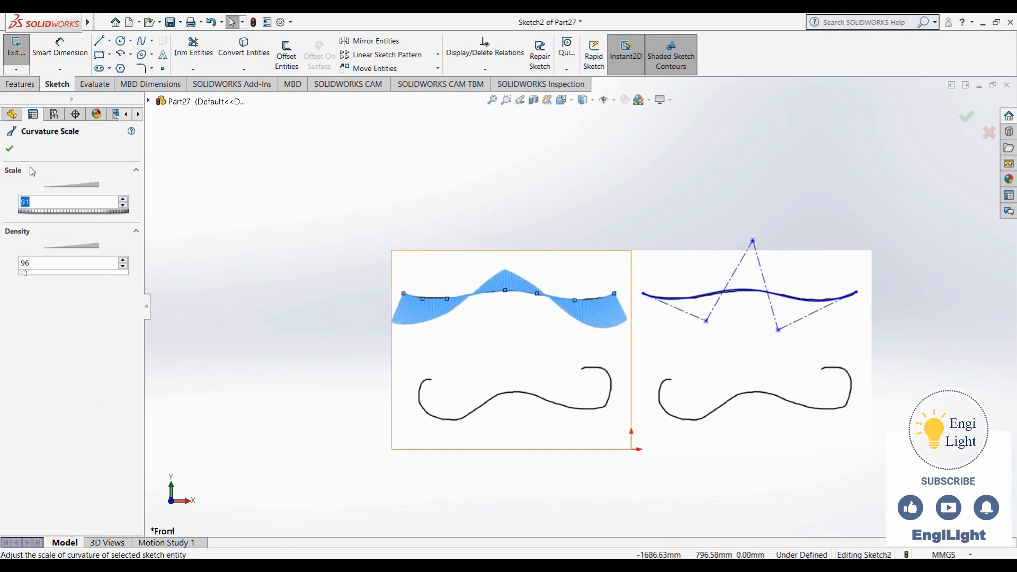
left_click(9, 150)
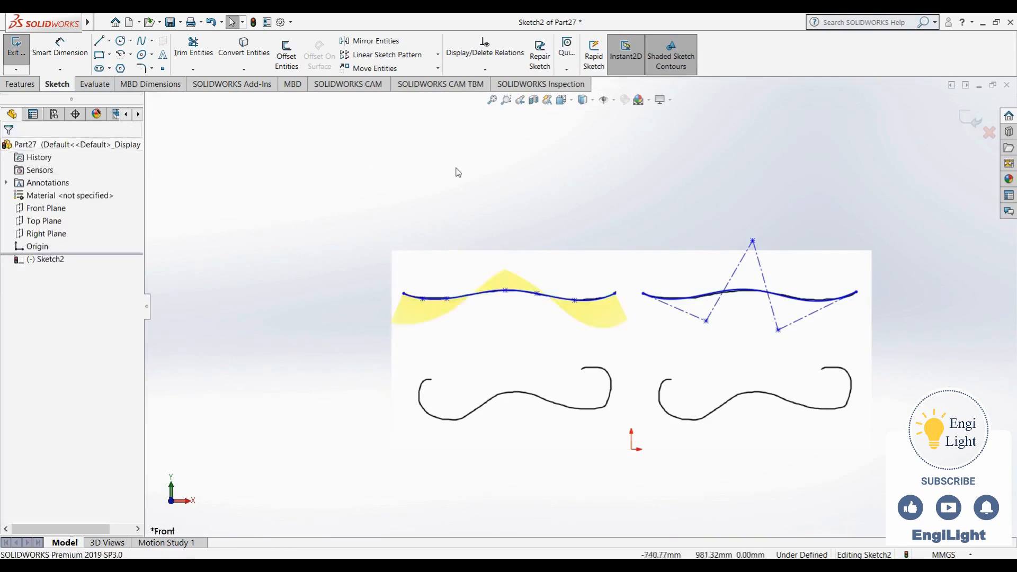
- Show the curvature combs on the right picture's style spline and compare them with the left spline's combs
right_click(688, 304)
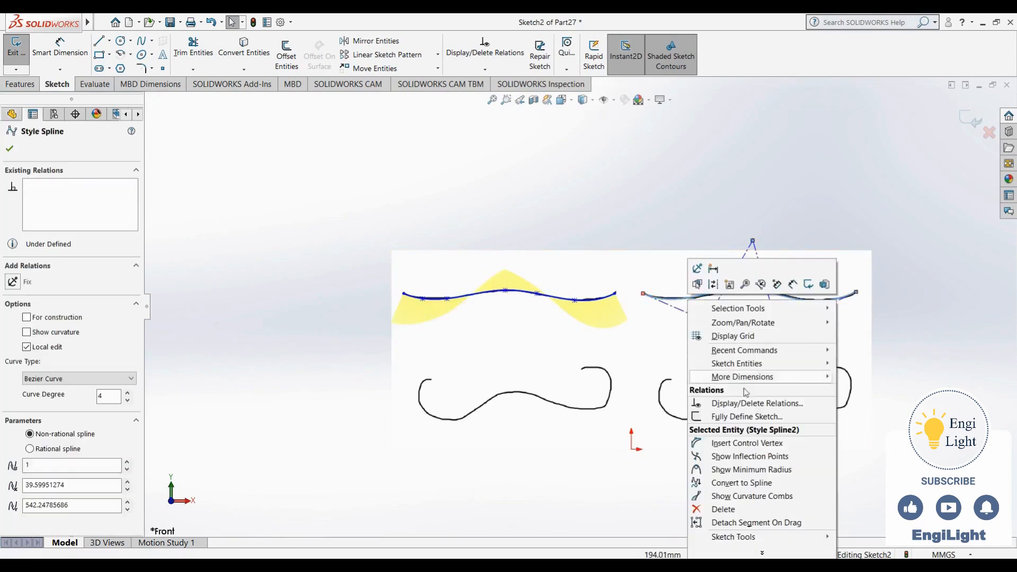
left_click(752, 503)
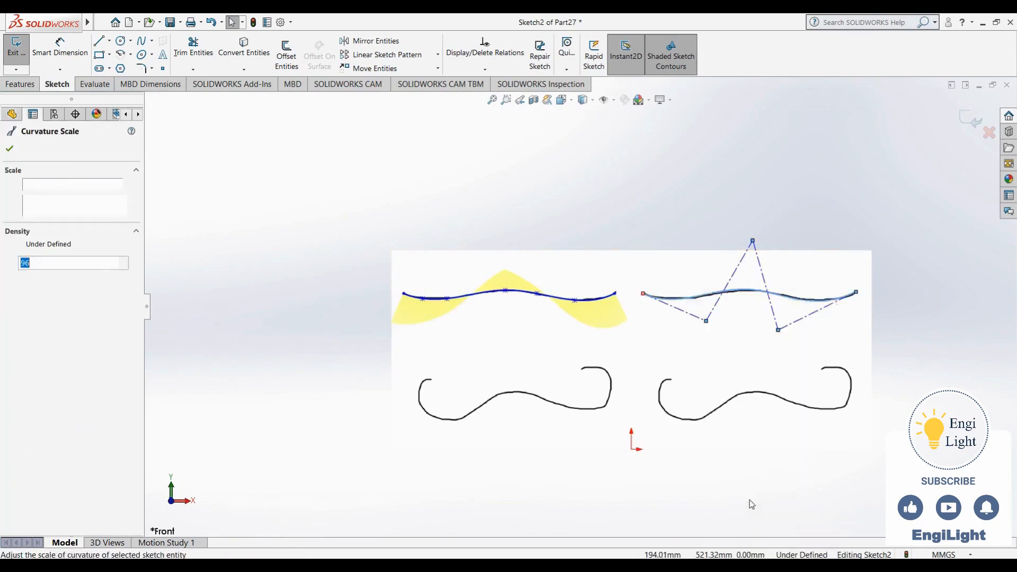
left_click(690, 194)
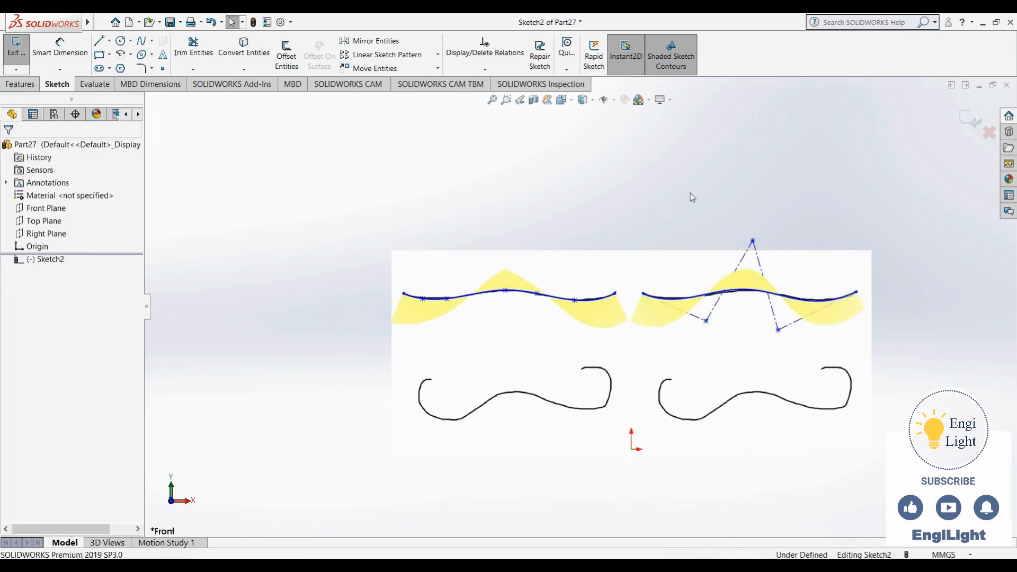
scroll(729, 321, "down", 4)
scroll(728, 324, "up", 3)
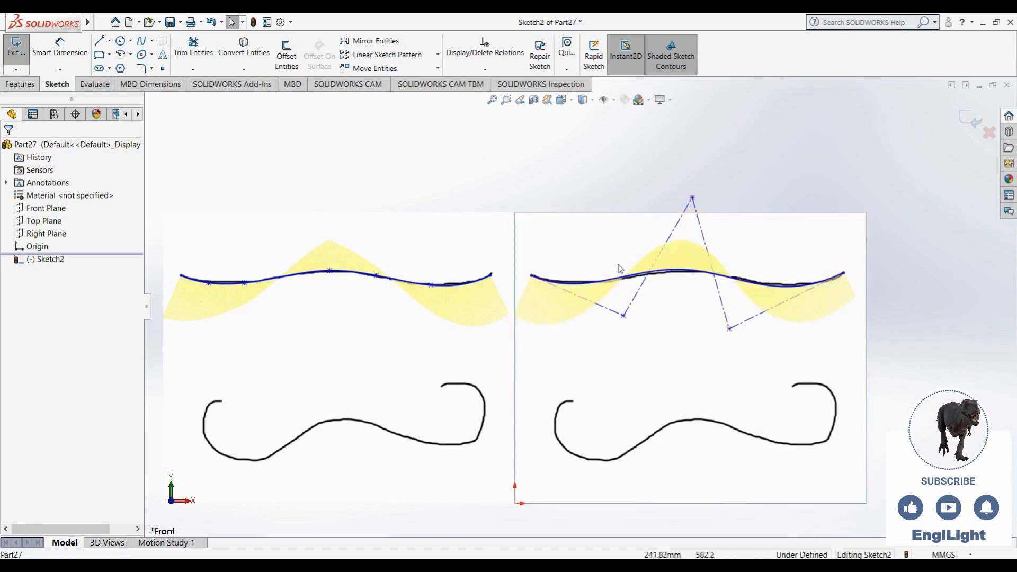
- Raise the right style spline's Bezier curve degree to 14
left_click(627, 276)
left_click(128, 393)
left_click(128, 393)
left_click(127, 393)
left_click(127, 393)
left_click(127, 393)
left_click(127, 393)
left_click(127, 393)
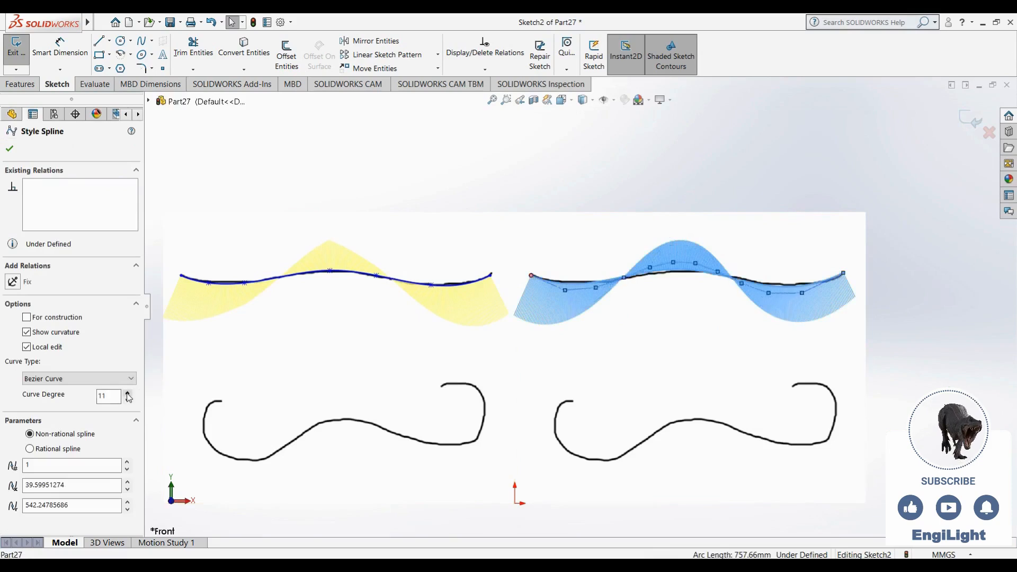
left_click(127, 393)
left_click(127, 393)
left_click(127, 393)
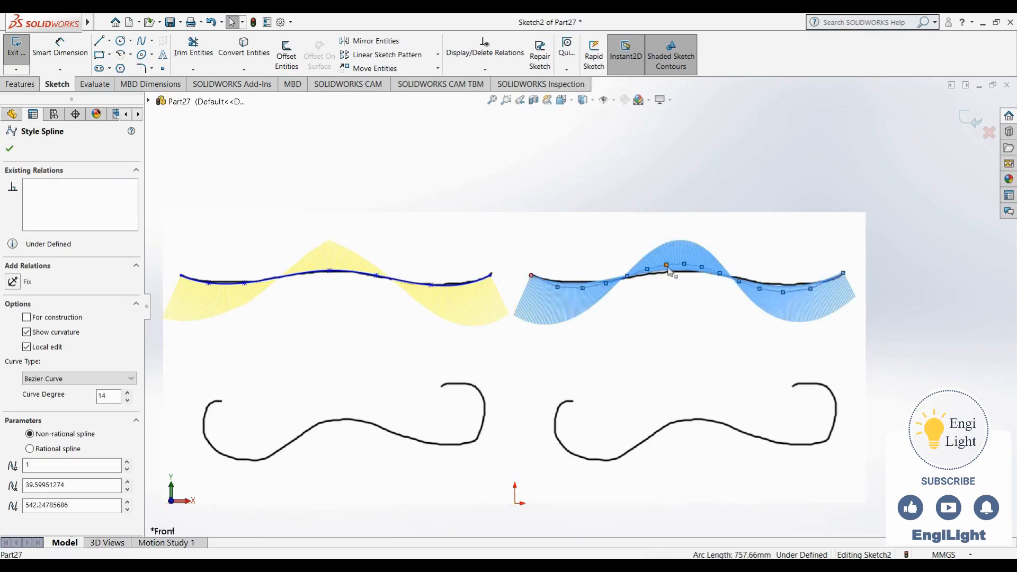
- Pull one inner control vertex of the style spline up and another down, and hide its curvature combs
left_click_drag(667, 266, 666, 254)
right_click(591, 285)
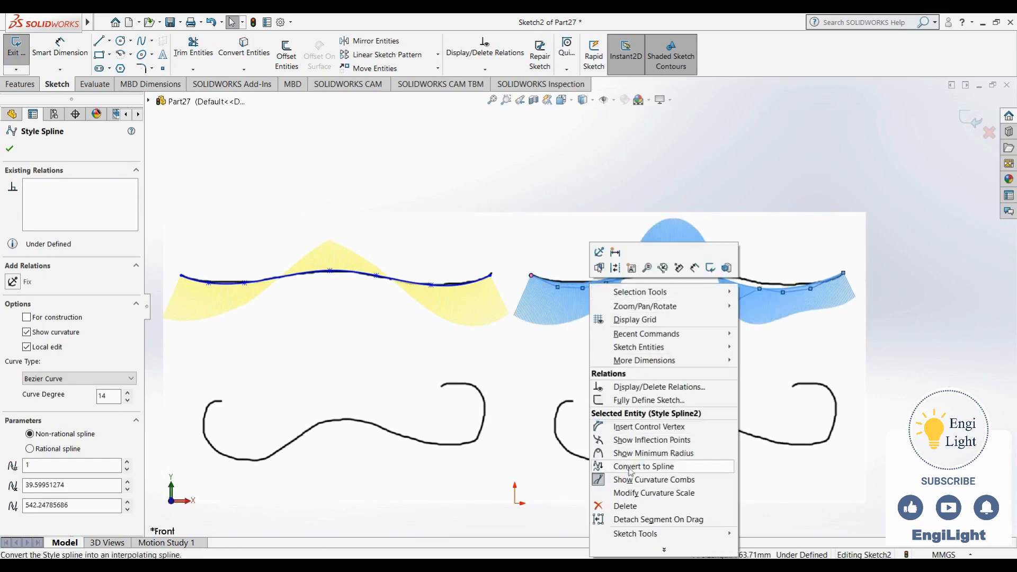
left_click(654, 479)
left_click(613, 281)
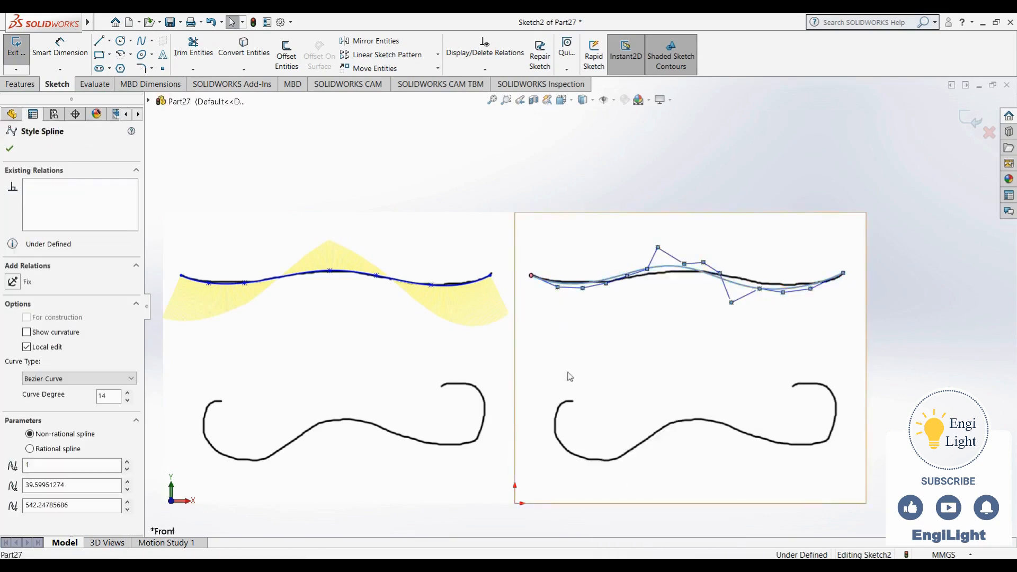
- Lower the right style spline's Bezier curve degree to 4
left_click(129, 401)
left_click(128, 401)
left_click(128, 401)
left_click(129, 401)
left_click(129, 402)
left_click(128, 402)
left_click(129, 401)
left_click(129, 401)
left_click(128, 401)
left_click(129, 402)
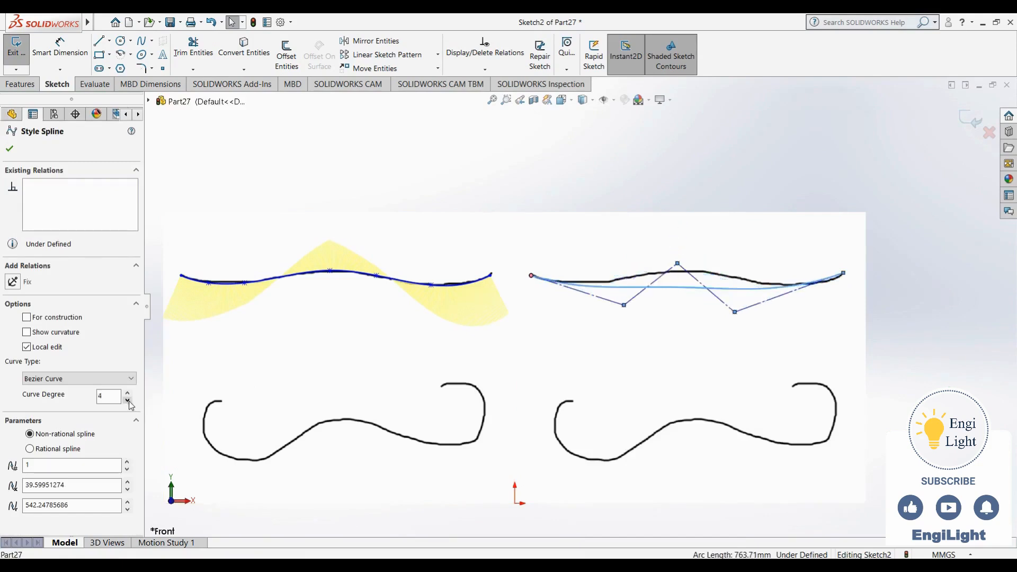
- Raise the style spline's middle control vertex and nudge the left inner one down to follow the pictured curve
left_click_drag(676, 263, 678, 225)
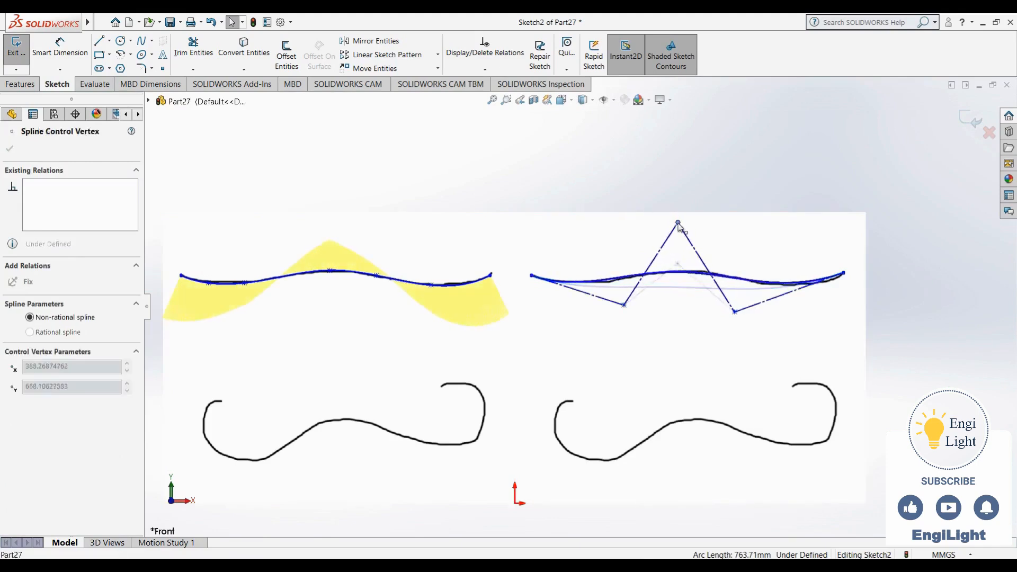
mouse_move(624, 306)
left_mouse_down()
mouse_move(626, 319)
mouse_move(625, 308)
left_mouse_up()
left_click(663, 383)
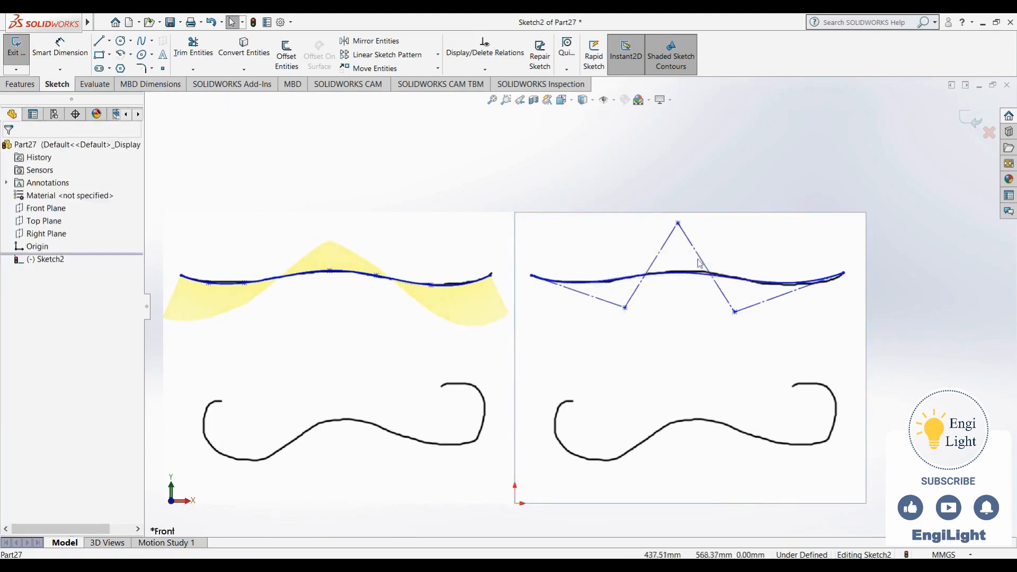
- Reduce the style spline's curve degree to 3 and pull its right inner control vertex above the pictured curve
left_click(631, 281)
left_click(127, 401)
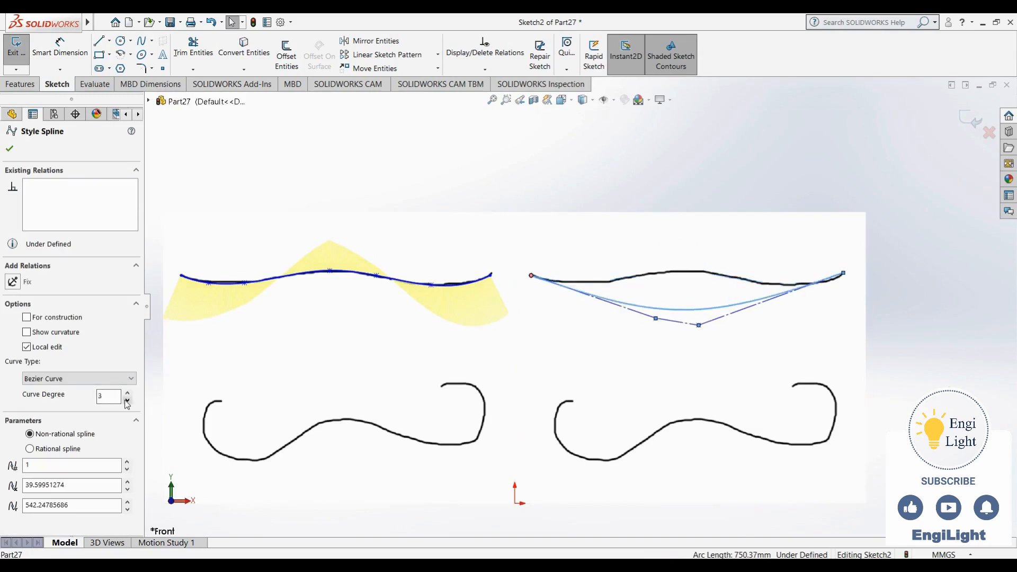
left_click_drag(699, 324, 723, 227)
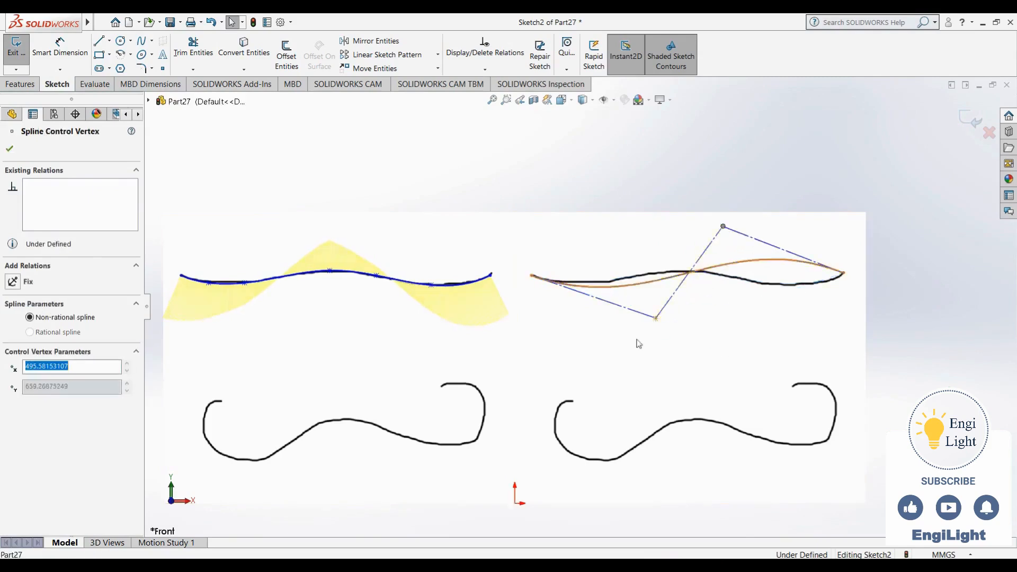
left_click(749, 345)
left_click(672, 277)
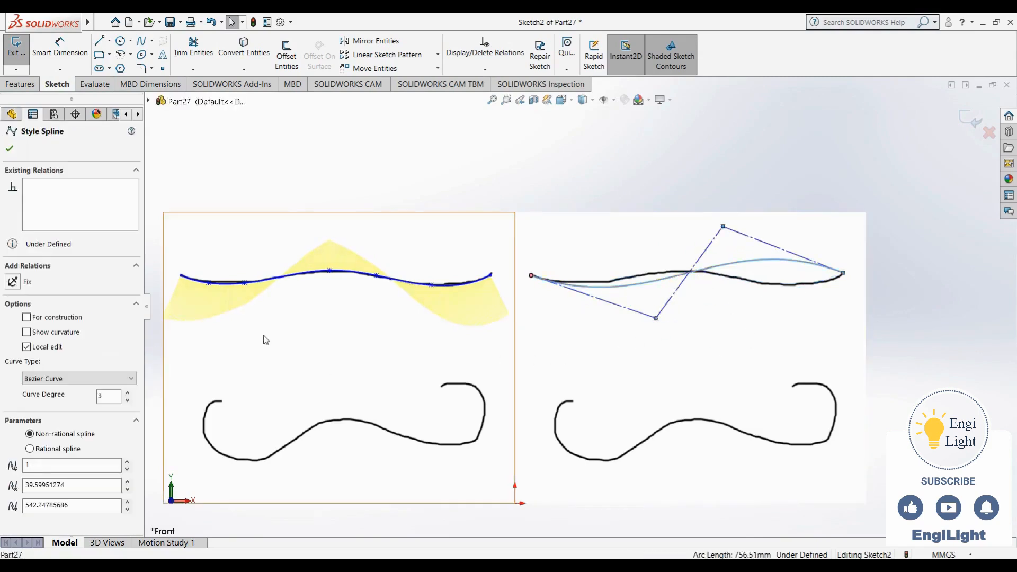
- Reduce the style spline's curve degree to 2 and raise its single inner control vertex well above the pictured curve
left_click(128, 400)
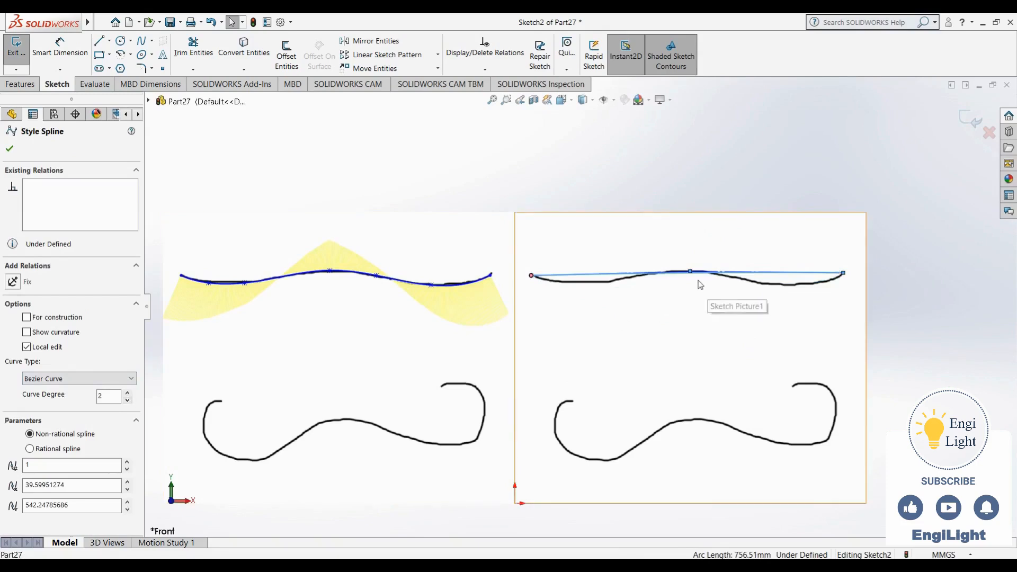
left_click_drag(690, 271, 681, 204)
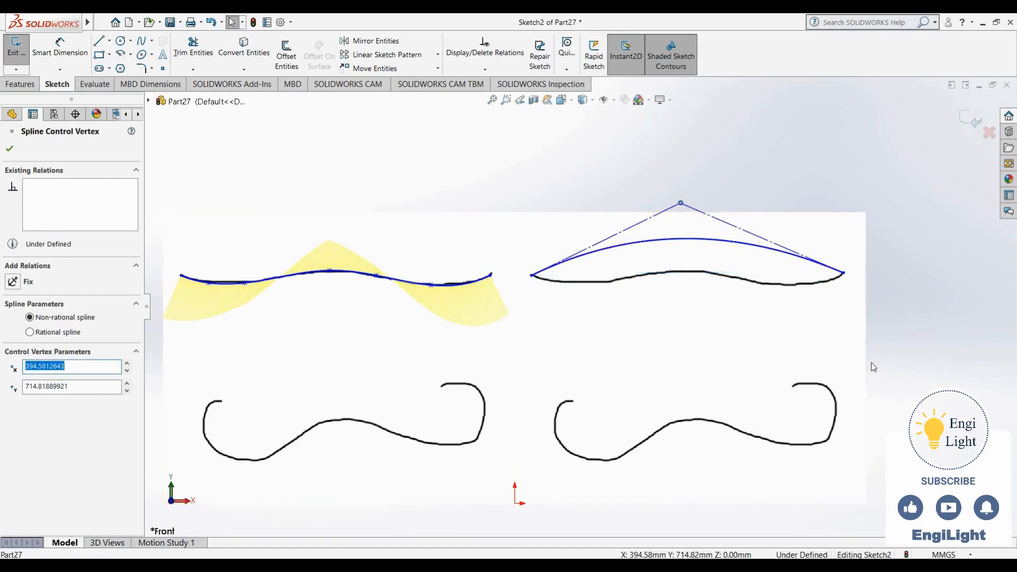
key("Escape")
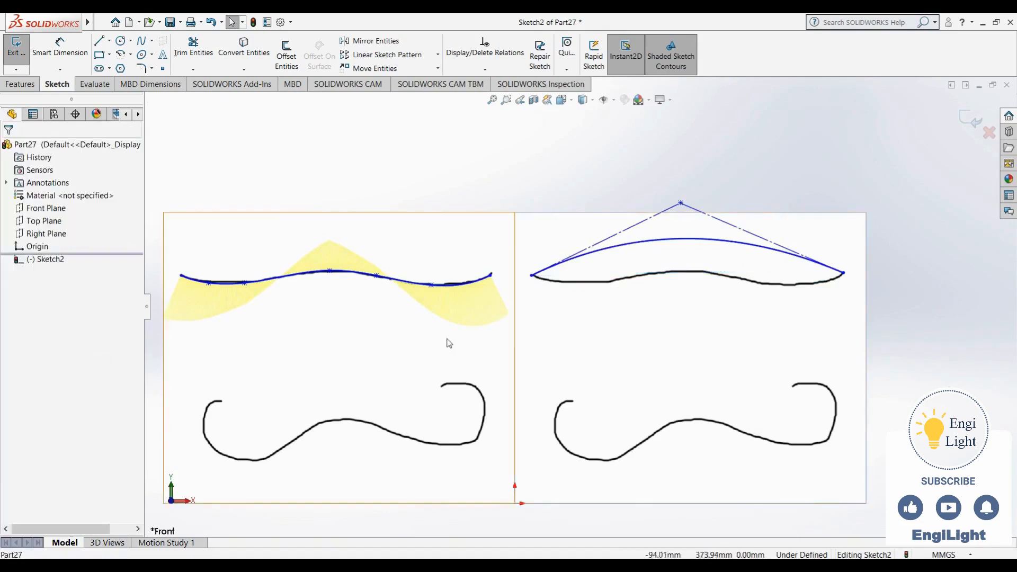
- Trace the left picture's lower curve with a multi-point spline from its left hook to the end of its right hook
scroll(403, 334, "up", 4)
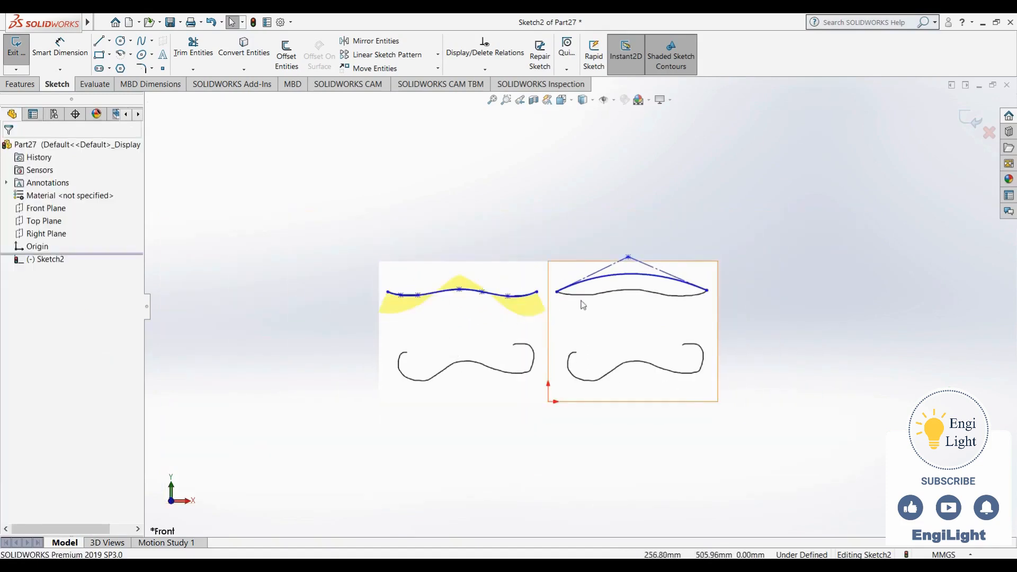
scroll(588, 341, "down", 5)
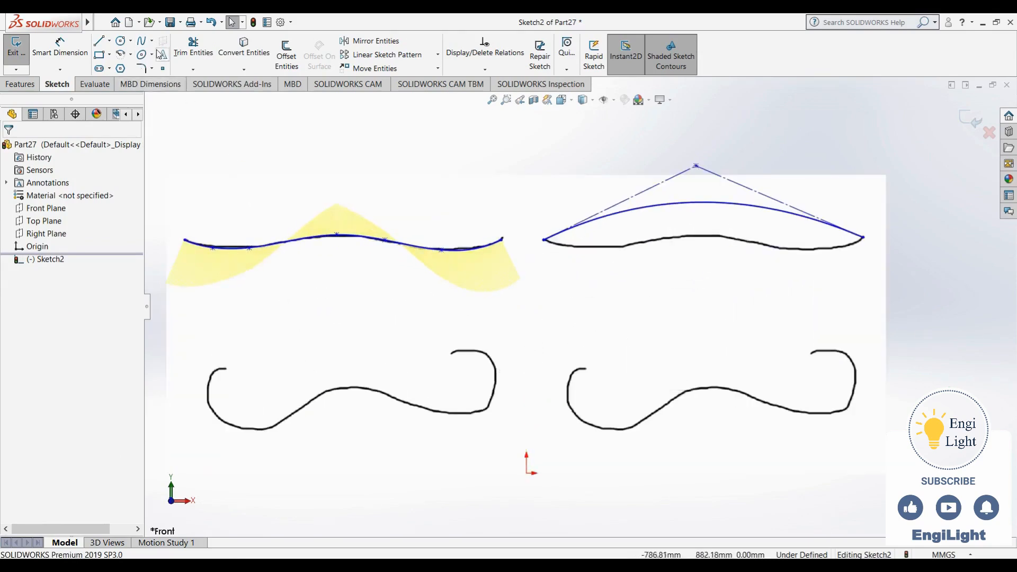
left_click(141, 43)
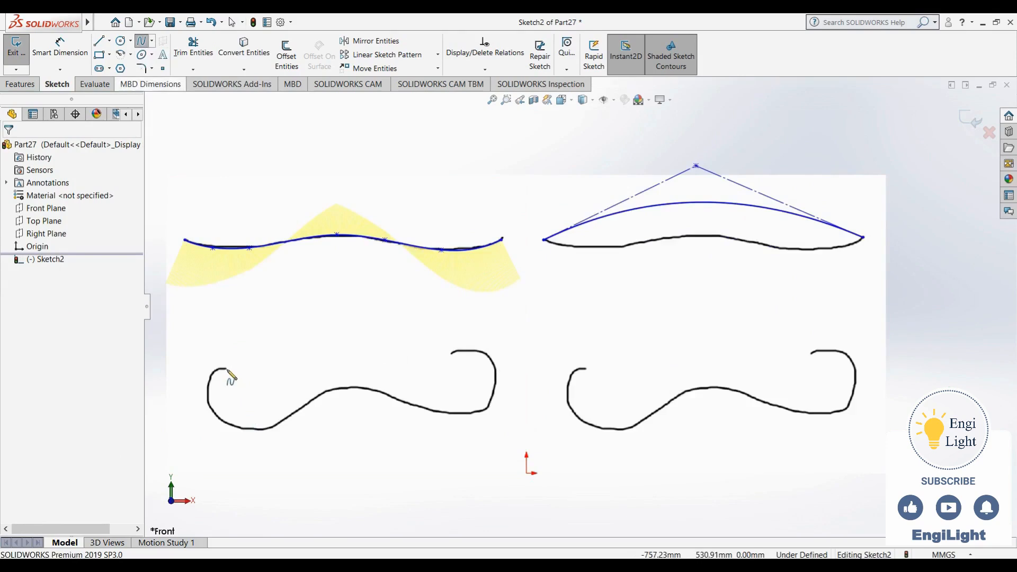
left_click(227, 369)
left_click(213, 371)
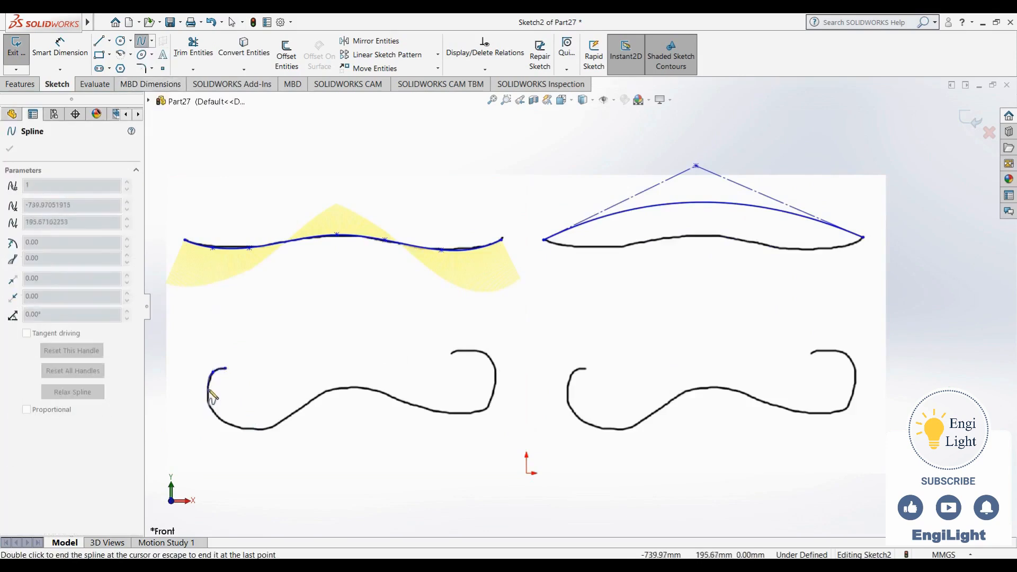
left_click(209, 390)
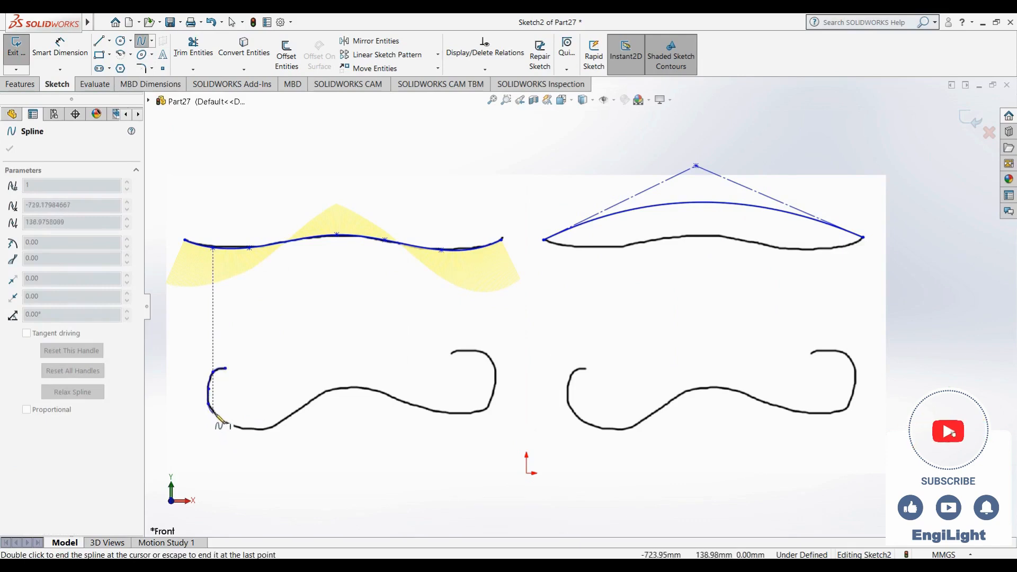
left_click(233, 428)
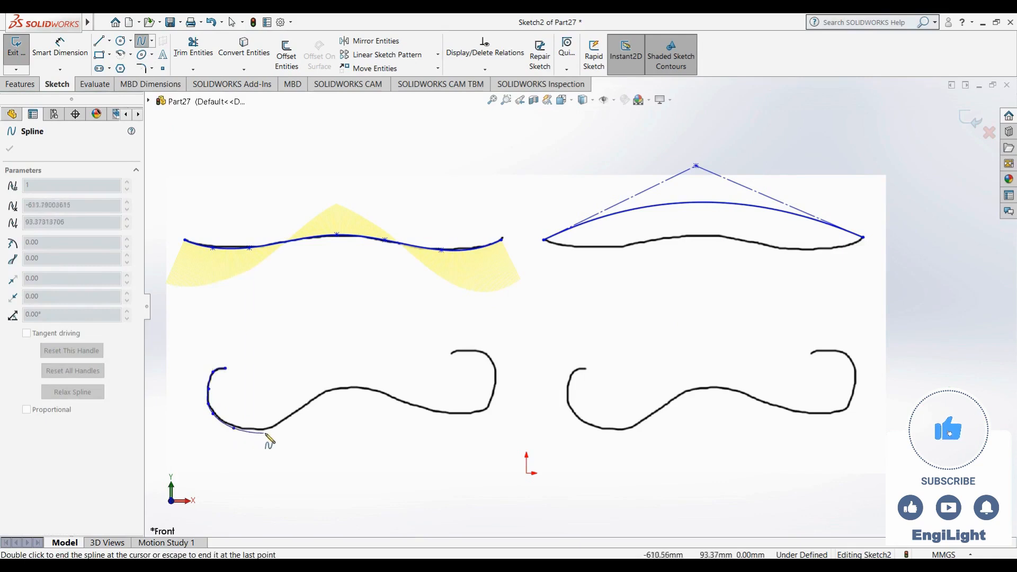
left_click(308, 404)
left_click(386, 395)
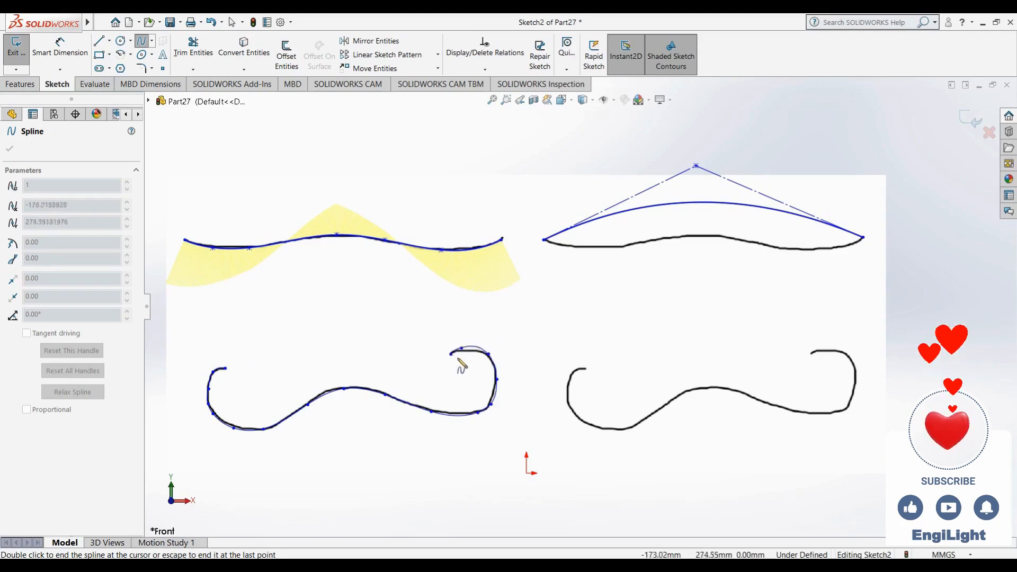
key("Escape")
- Shift the lower spline's points on top of the right hook and along its outer side to fit the pictured curve
left_click(474, 350)
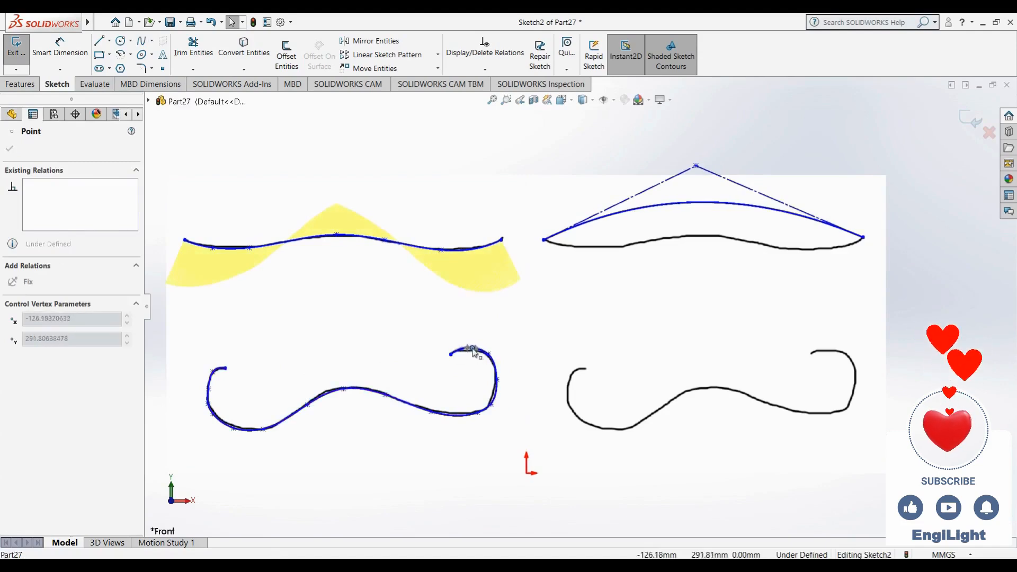
left_click(496, 379)
left_click_drag(495, 389, 495, 388)
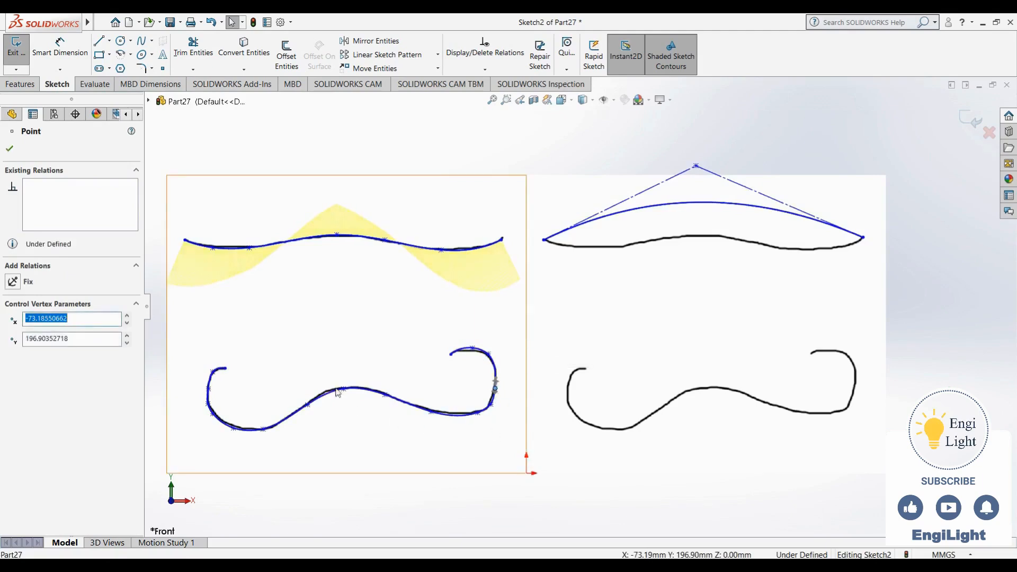
left_click(334, 325)
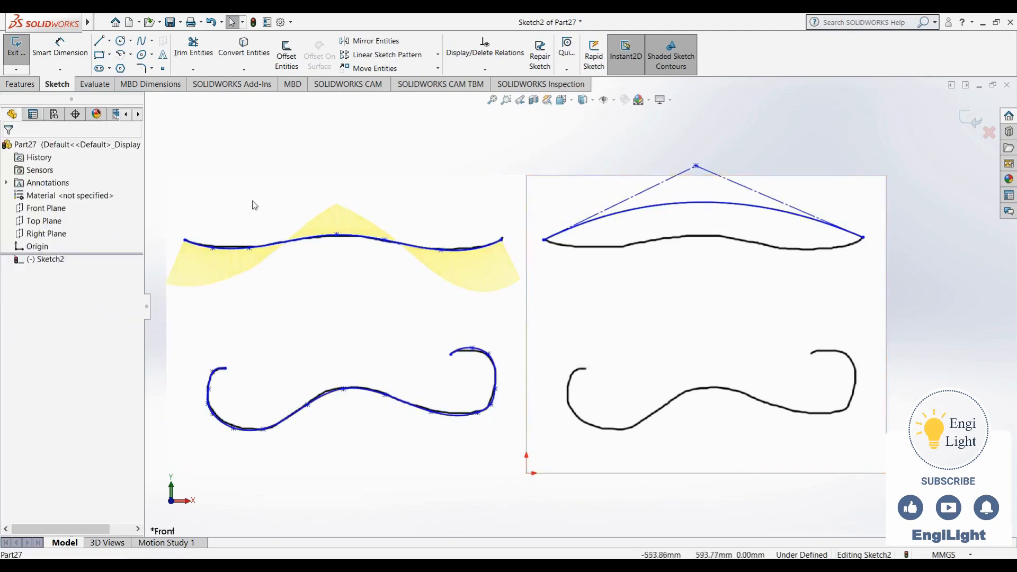
- Trace the right picture's lower curve with a Bezier style spline, placing control vertices around it from its left hook to the end of its right hook
left_click(151, 41)
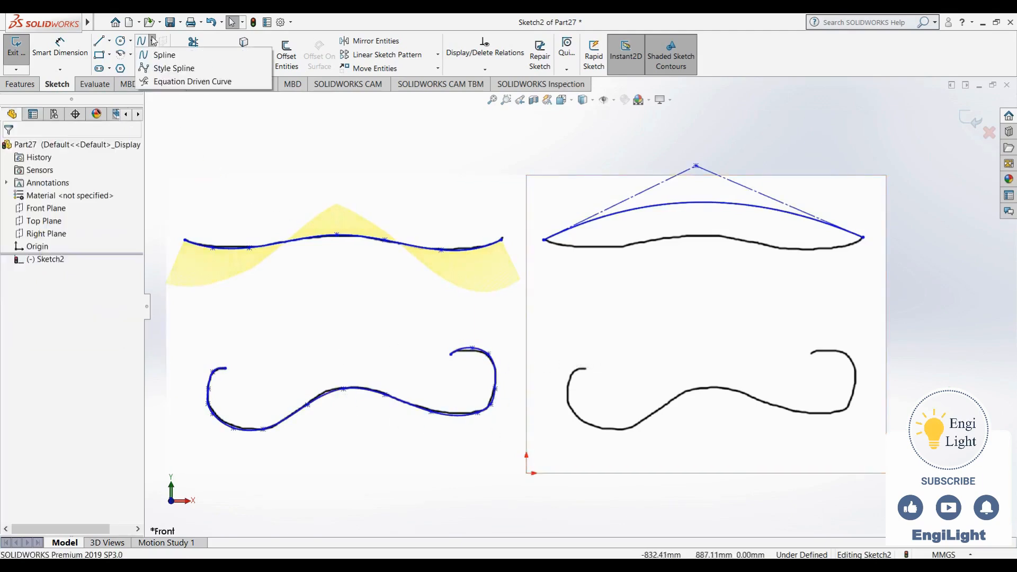
left_click(158, 68)
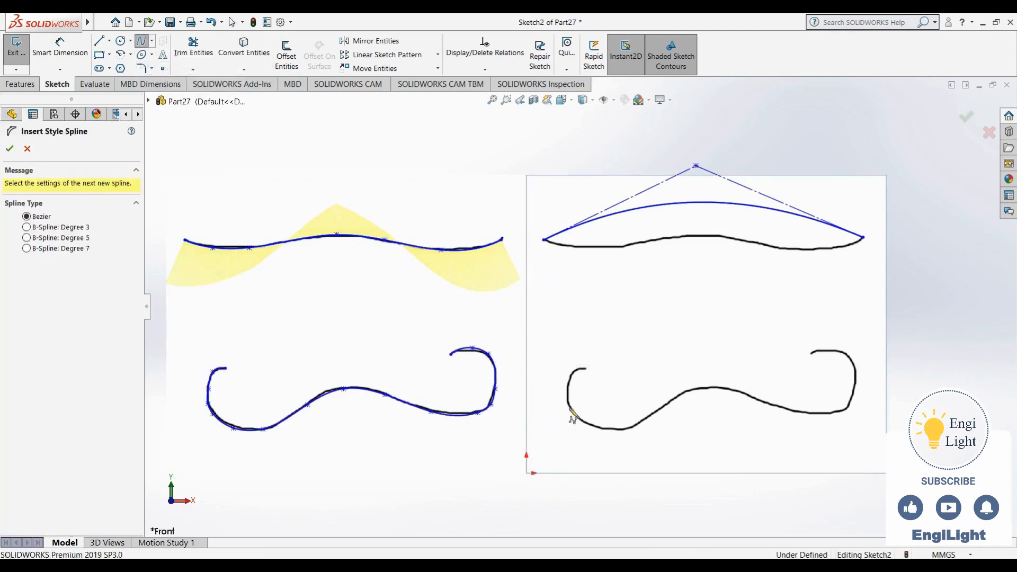
left_click(585, 369)
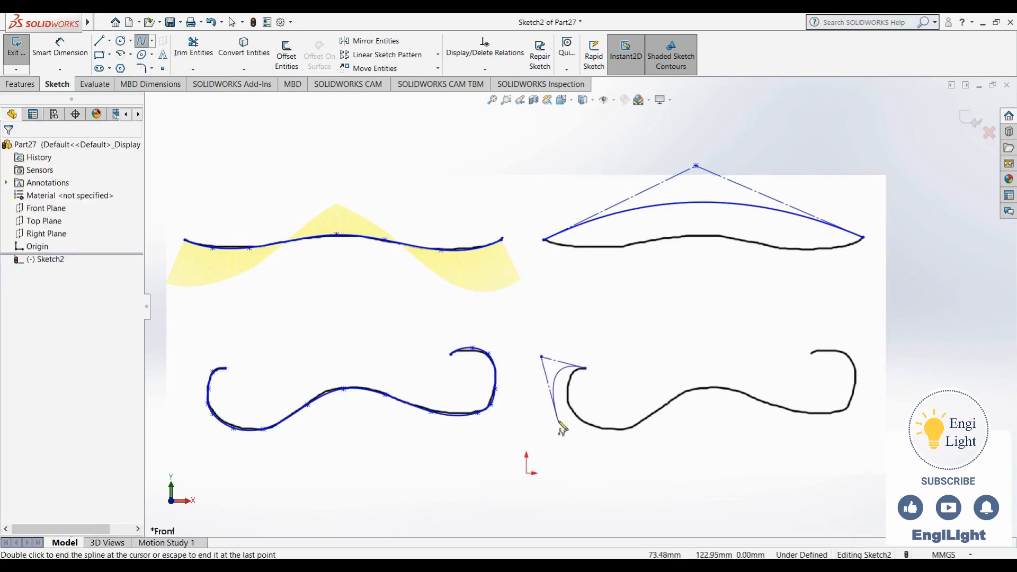
left_click(561, 420)
left_click(582, 489)
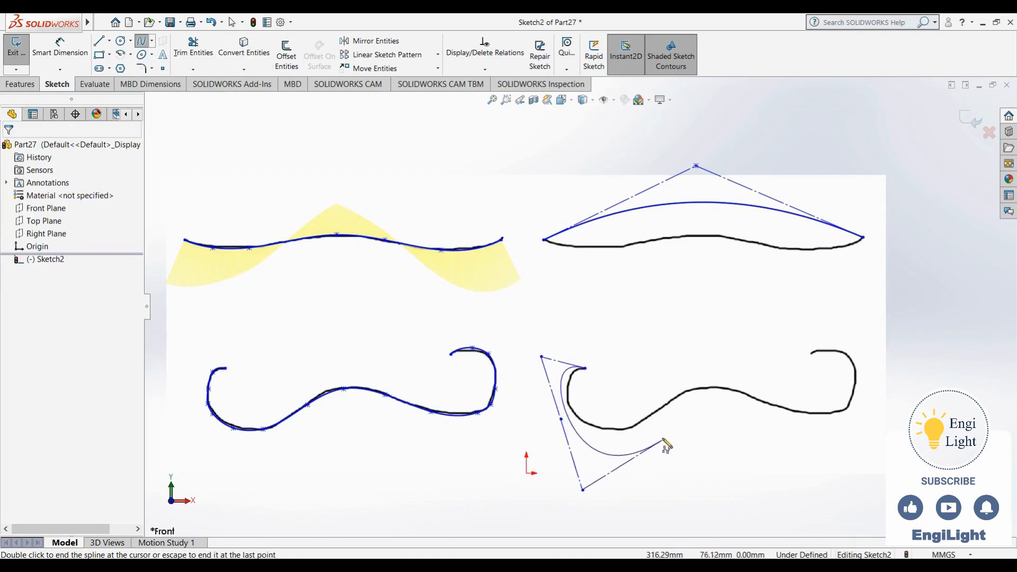
left_click(669, 404)
left_click(707, 320)
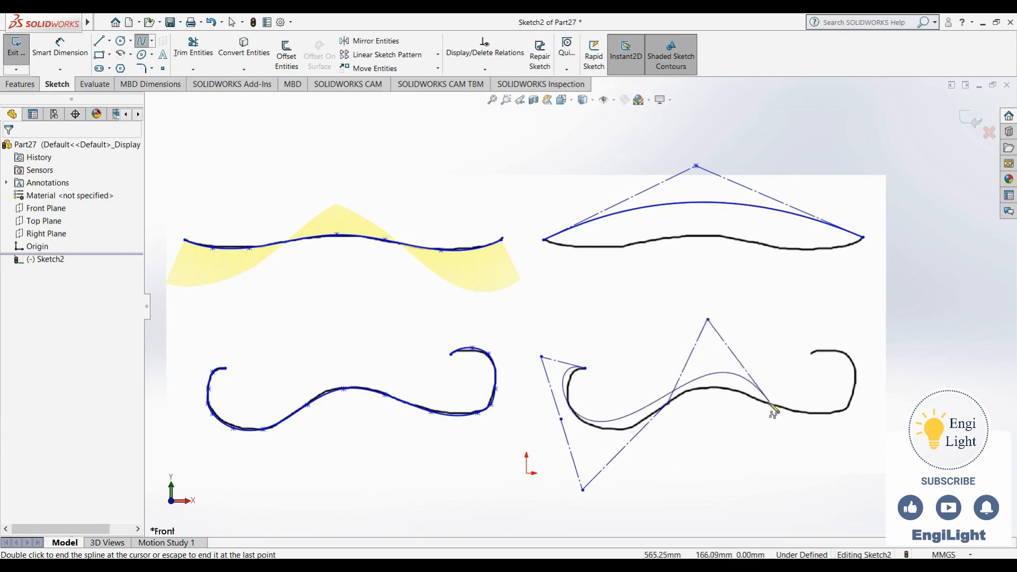
left_click(830, 473)
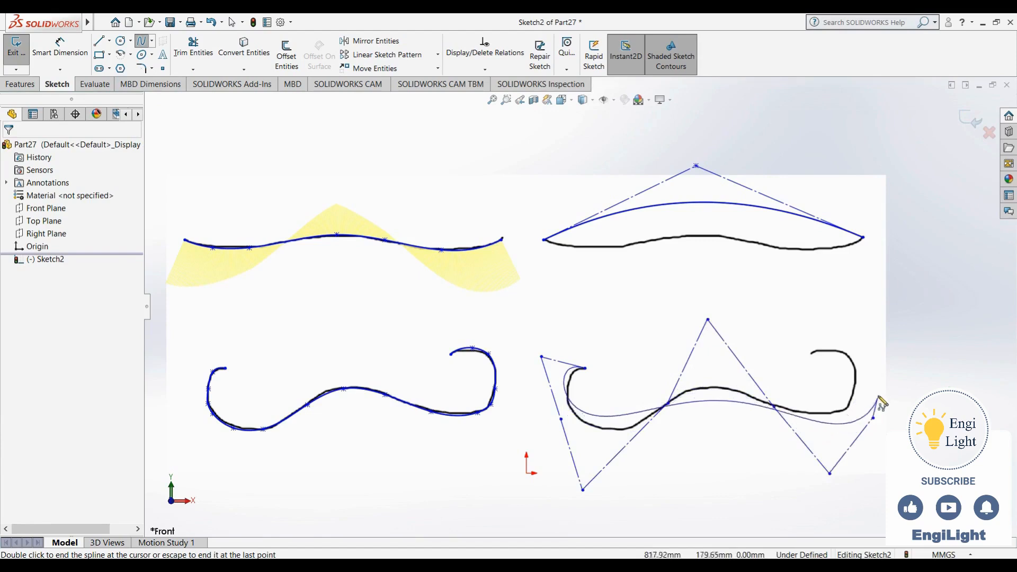
left_click(894, 363)
left_click(858, 309)
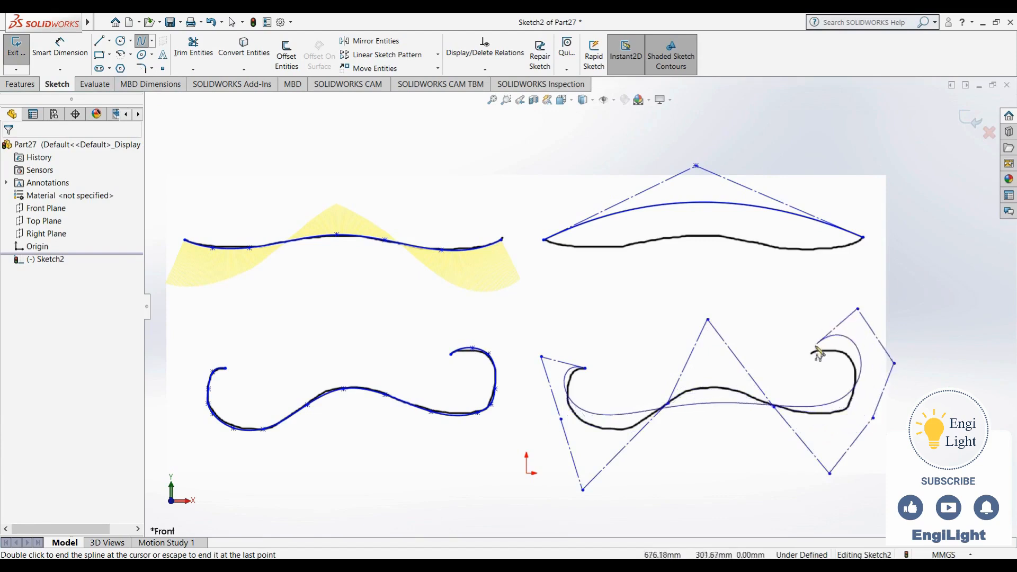
left_click(810, 354)
key("Escape")
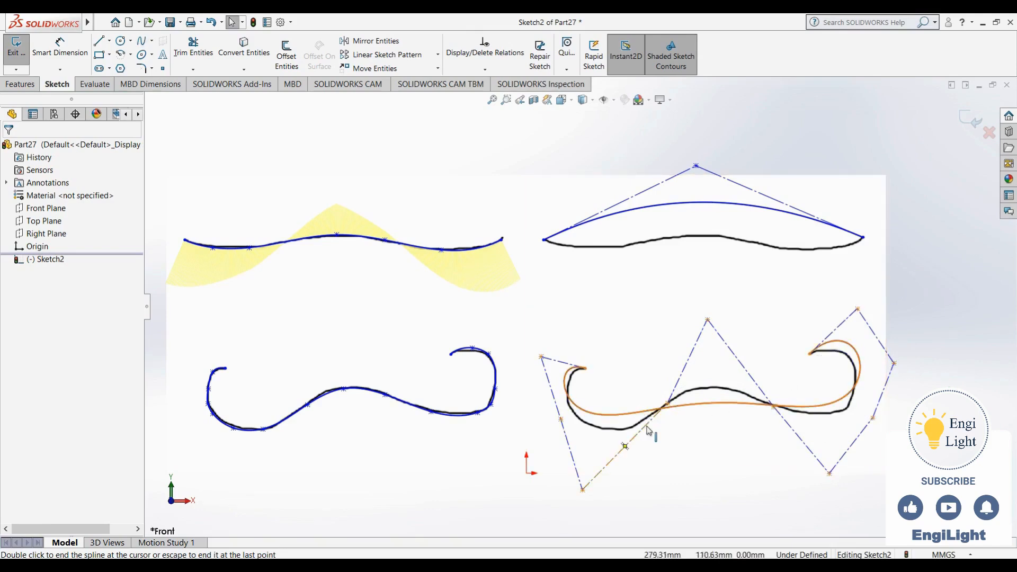
- Pull the lower style spline's control vertices below the left valley further down and those over the middle crest further up
left_click_drag(561, 421, 566, 451)
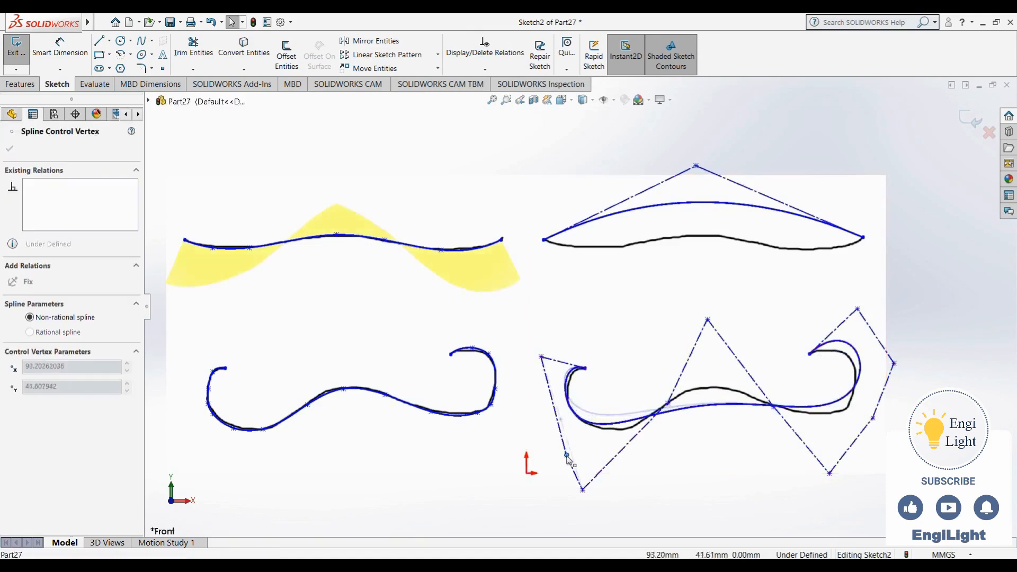
left_click_drag(584, 490, 607, 511)
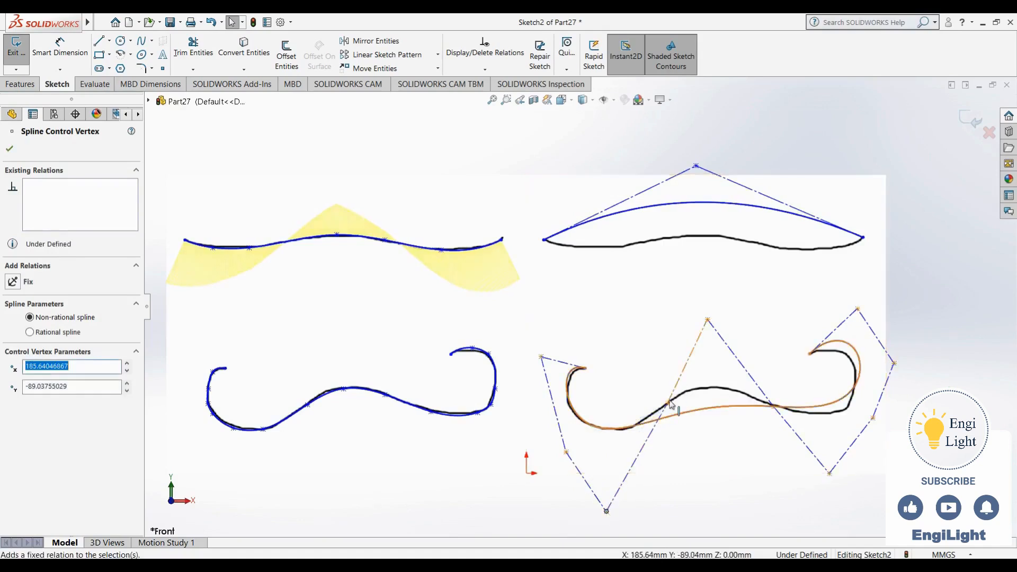
left_click_drag(668, 403, 722, 297)
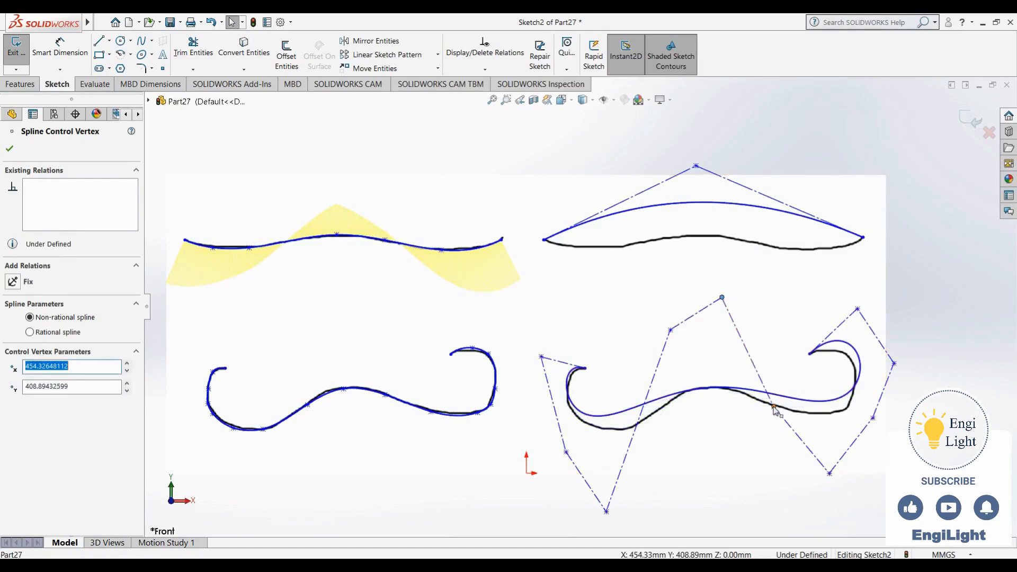
- Lower the style spline's control vertices around the right valley and move the one outside the right hook inward
left_click_drag(773, 407, 772, 435)
left_click_drag(828, 472, 839, 497)
left_click_drag(873, 419, 870, 441)
left_click(894, 364)
left_click_drag(894, 363, 878, 378)
scroll(685, 332, "up", 1)
scroll(687, 336, "up", 1)
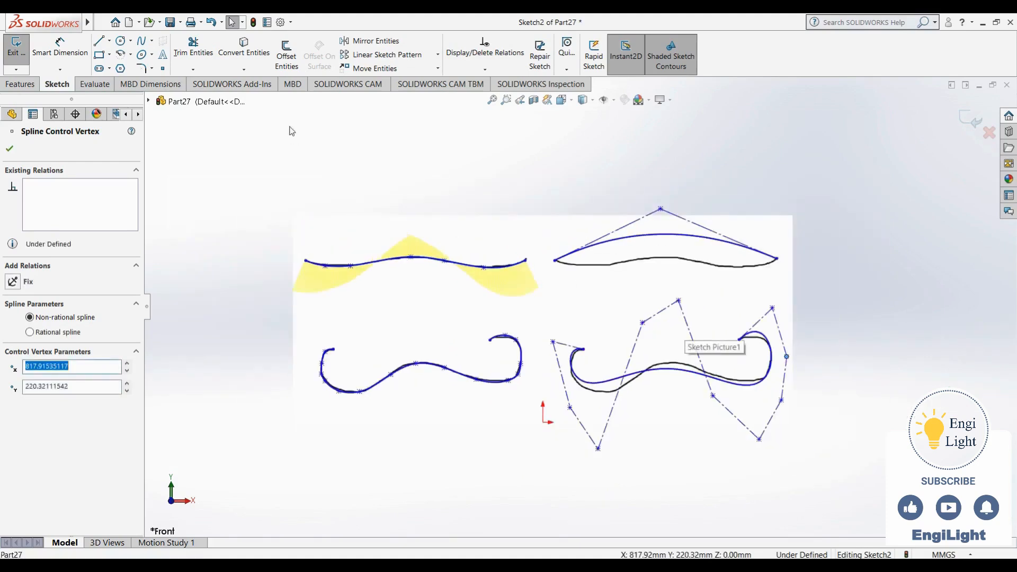
- Sketch a short two-point regular spline in the empty area above and left of the pictures
left_click(141, 41)
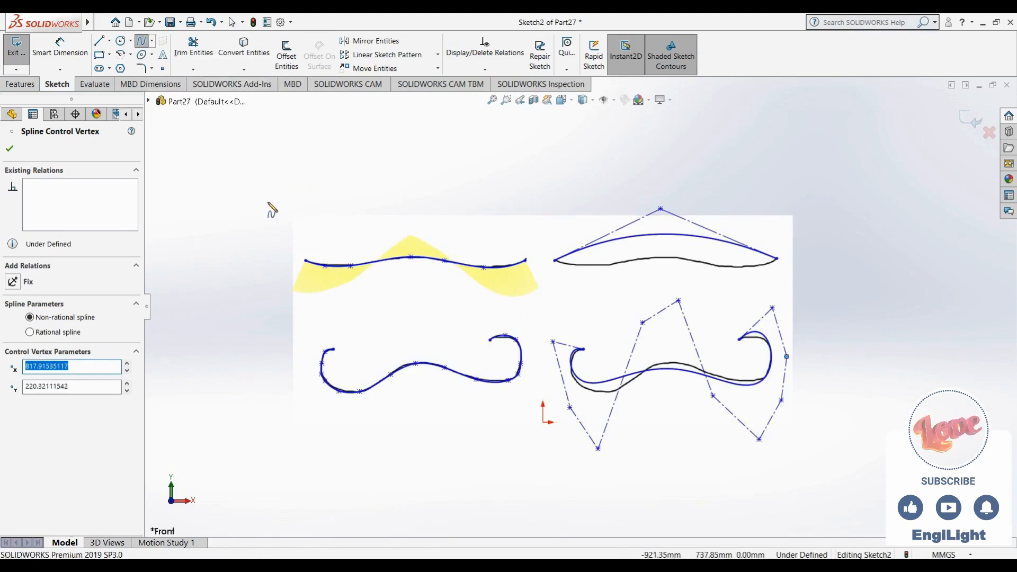
scroll(272, 175, "up", 1)
left_click(269, 168)
left_click(275, 249)
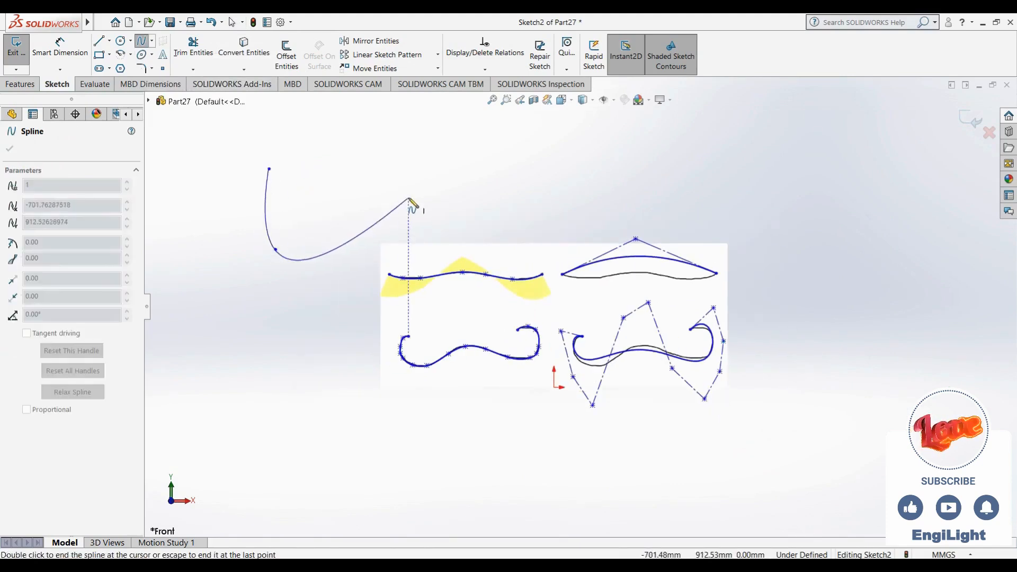
key("Escape")
key("Escape")
- Sketch a four-vertex Bezier style spline beside the short test spline and delete both test curves
left_click(152, 44)
left_click(162, 63)
left_click(327, 138)
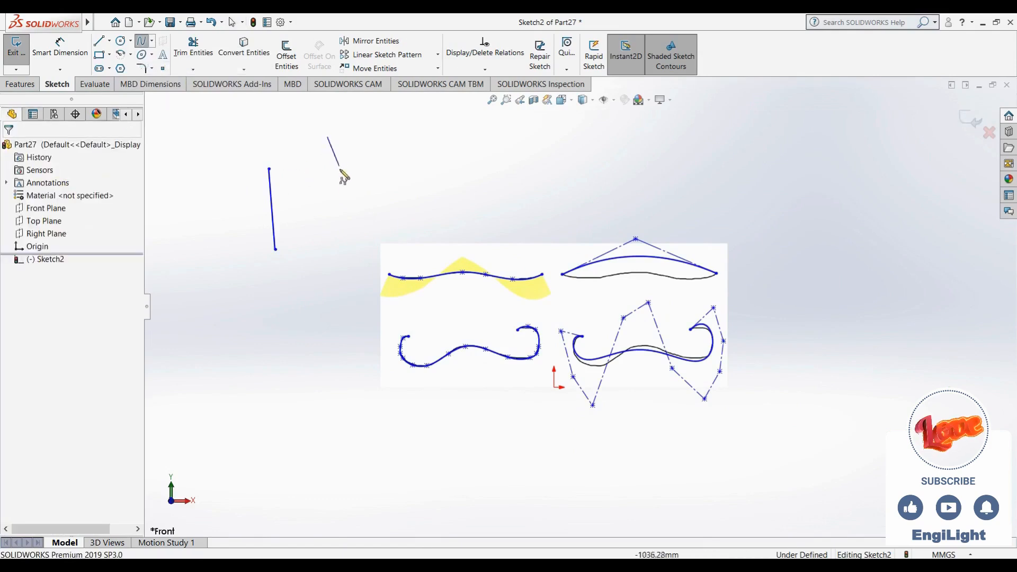
left_click(341, 195)
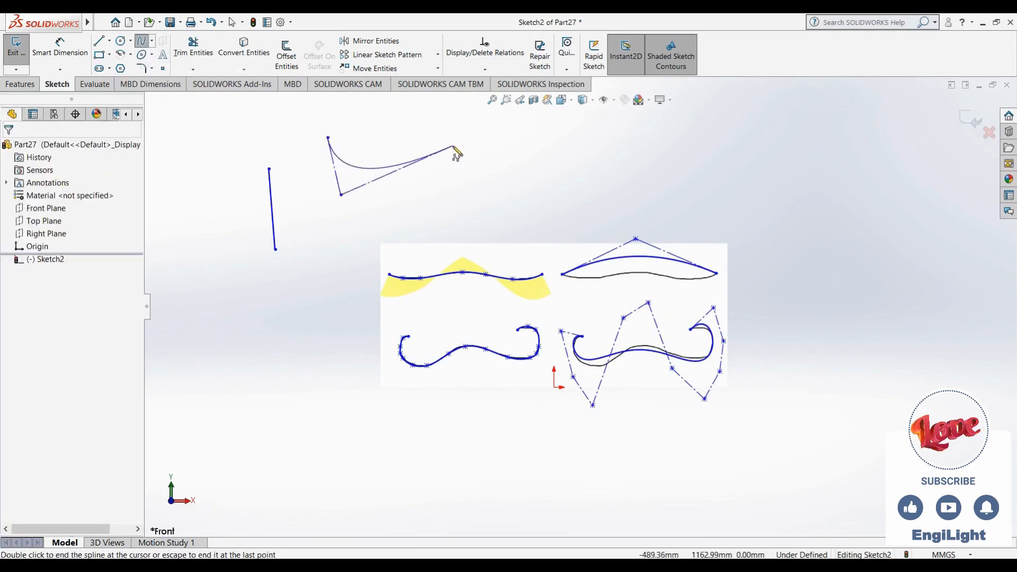
left_click(453, 147)
double_click(501, 207)
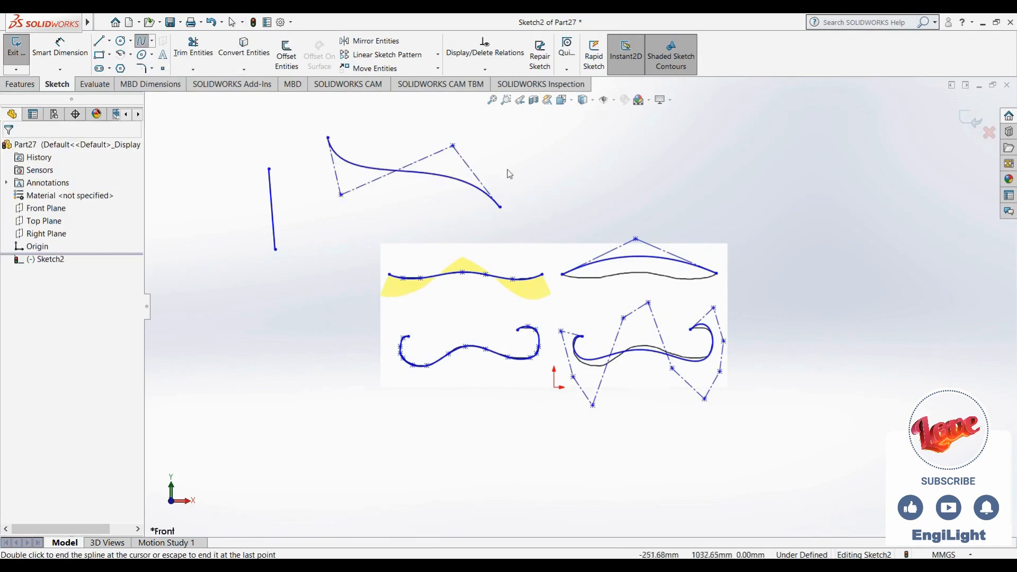
key("Escape")
left_click_drag(437, 170, 266, 253)
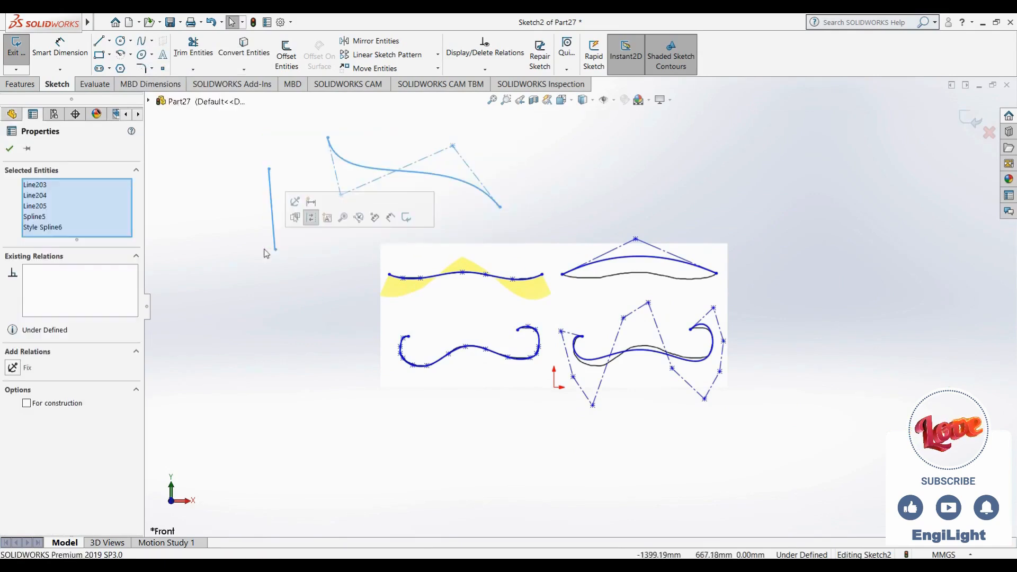
key("Delete")
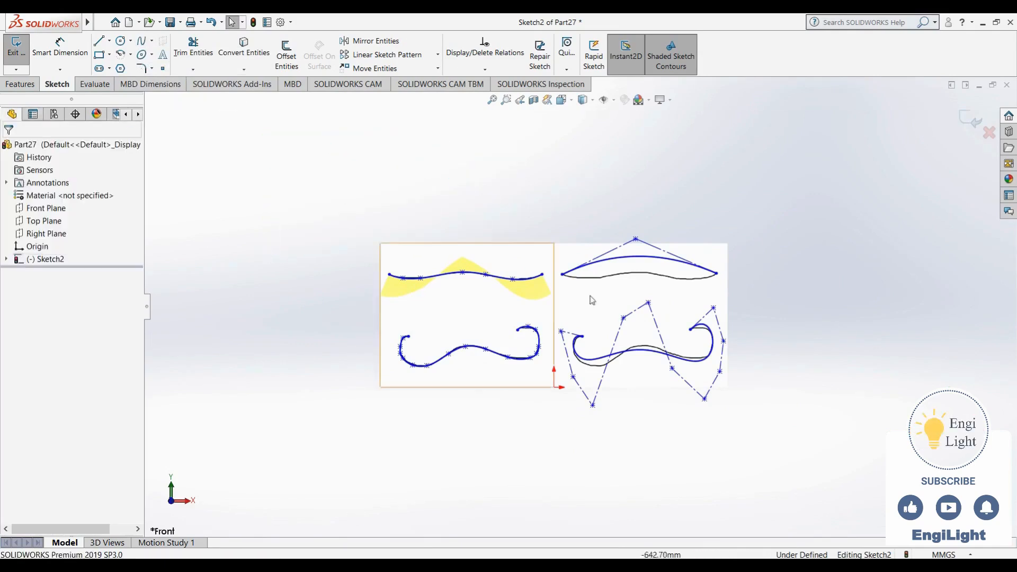
- Raise the lower style spline's left crest control vertex and pull its lowest left control vertex further down and right
scroll(909, 356, "down", 4)
scroll(489, 383, "up", 2)
scroll(434, 348, "down", 4)
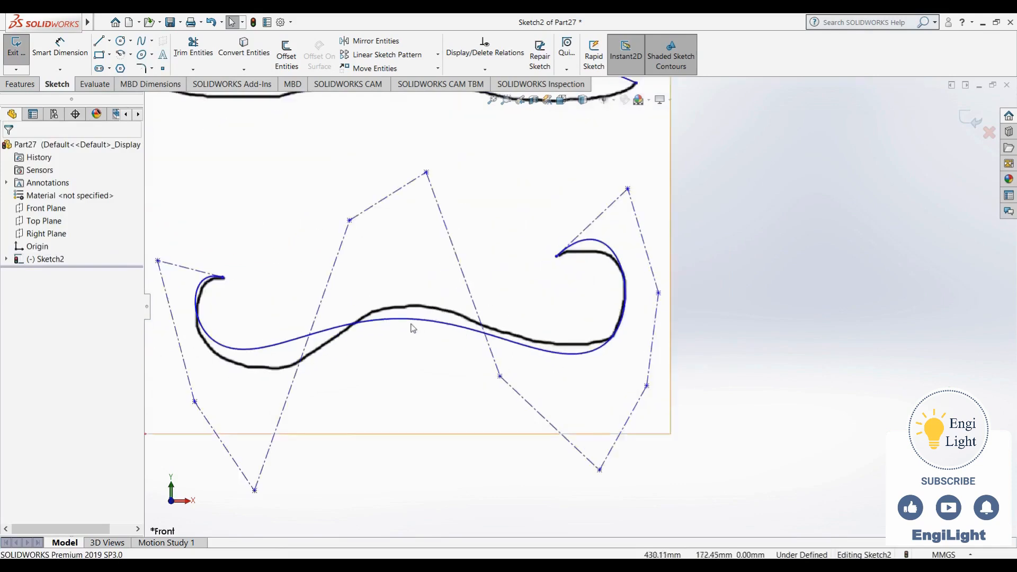
scroll(413, 327, "up", 2)
left_click_drag(419, 246, 421, 219)
left_click_drag(353, 434, 371, 454)
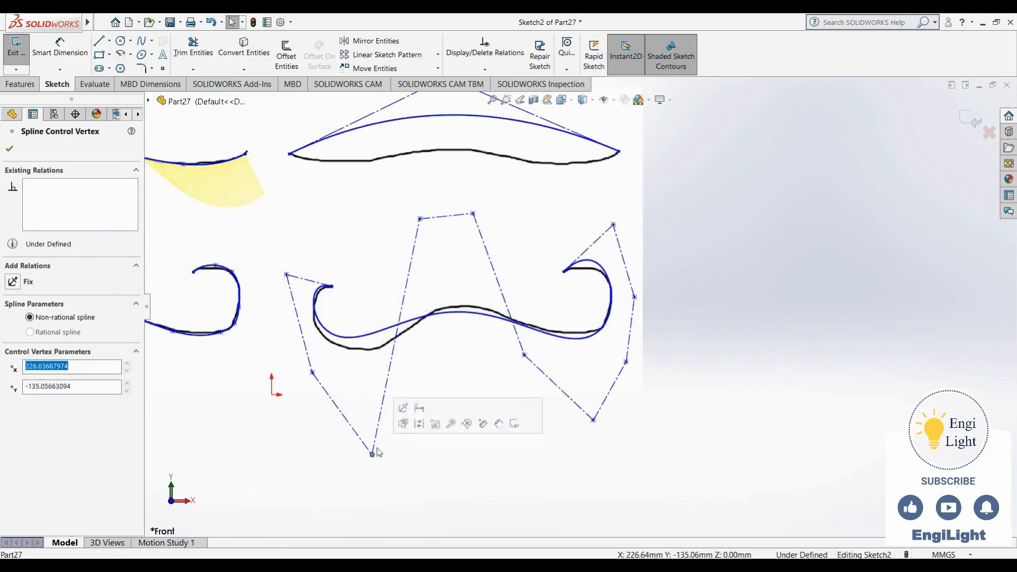
- Raise the lower style spline's curve degree to 15
left_click(382, 332)
left_click(381, 332)
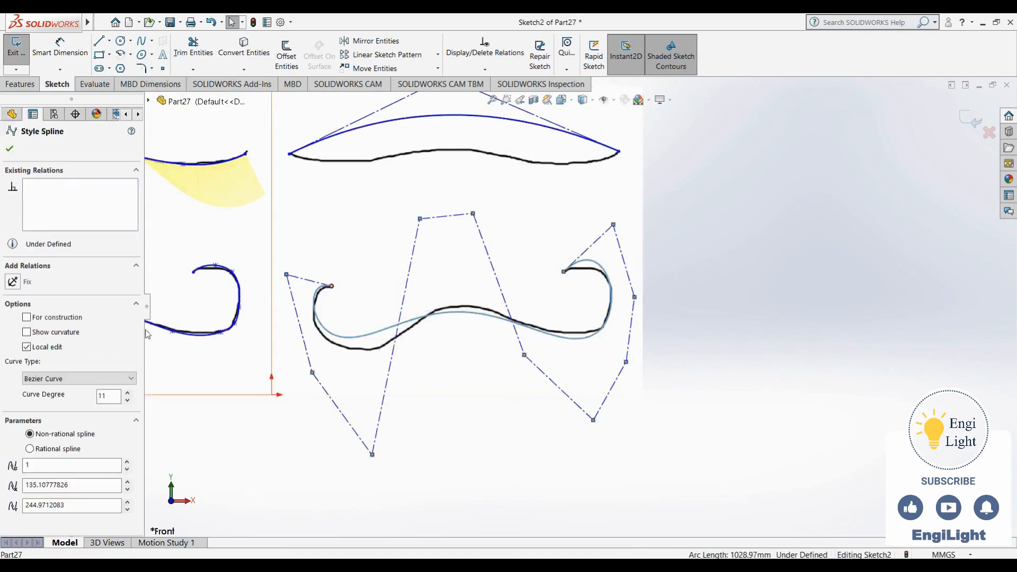
left_click(127, 393)
left_click(127, 392)
left_click(127, 392)
left_click(127, 393)
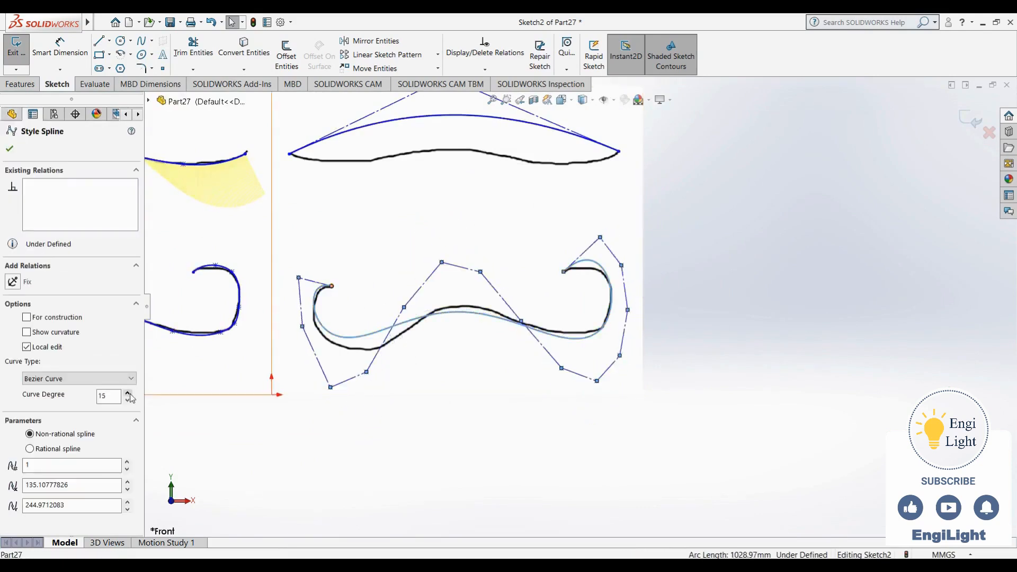
left_click(425, 411)
- Fit the degree 15 style spline to the left valley and middle crest by pulling its control vertices below and above them outward
left_click_drag(330, 387, 325, 419)
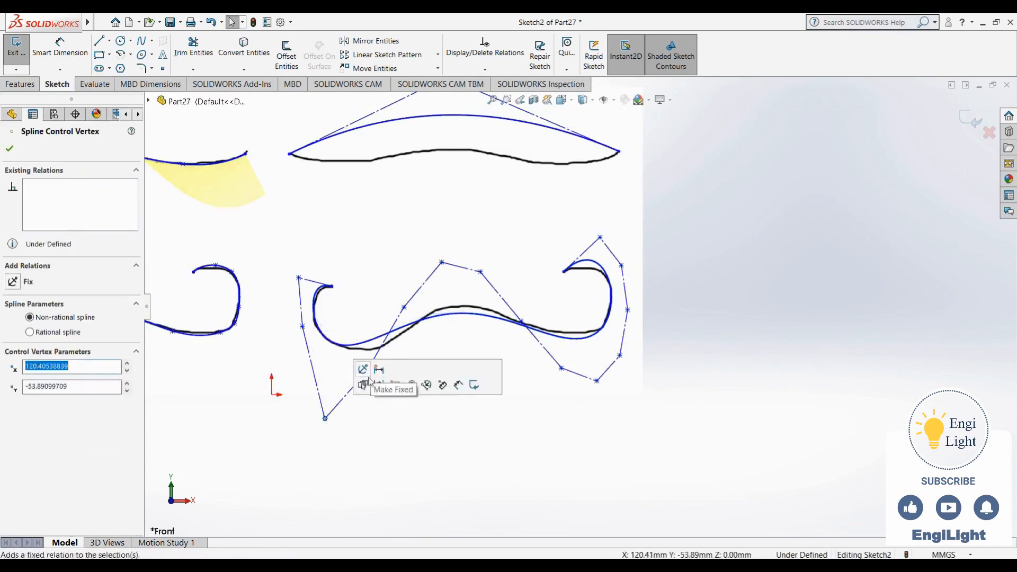
left_click(372, 375)
left_click_drag(366, 372, 388, 399)
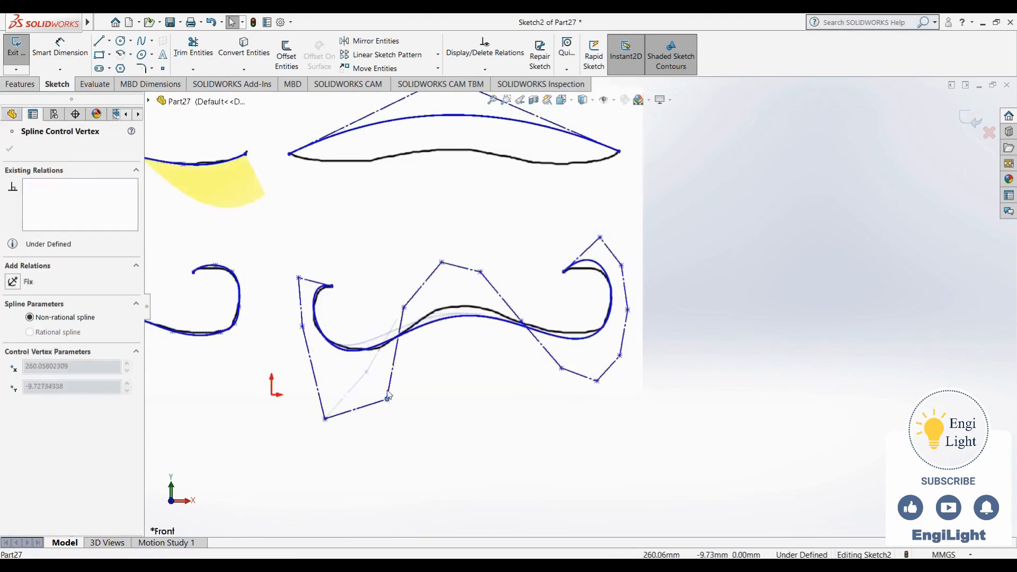
left_click_drag(406, 312, 412, 245)
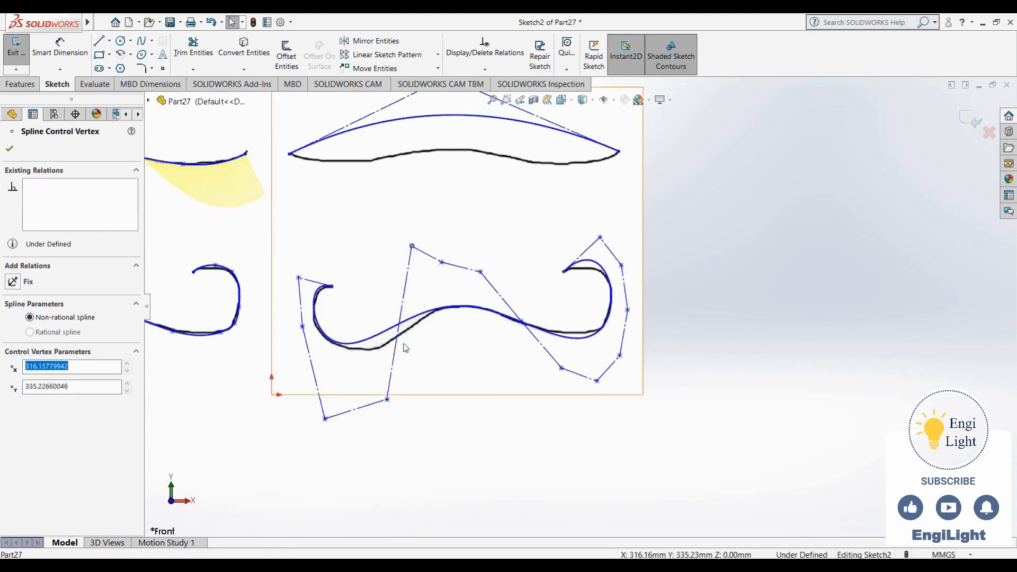
left_click_drag(387, 401, 417, 438)
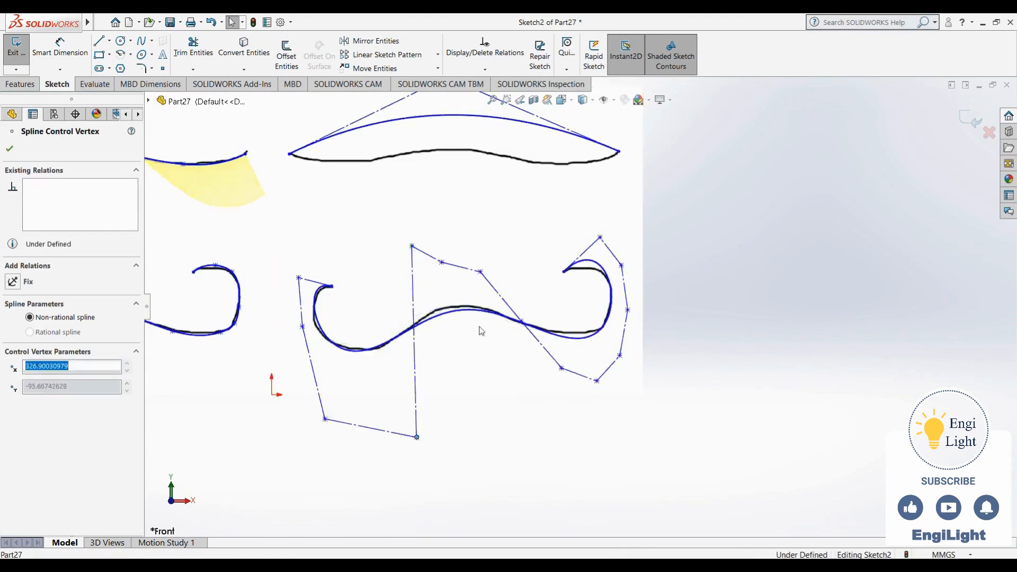
left_click_drag(441, 263, 448, 236)
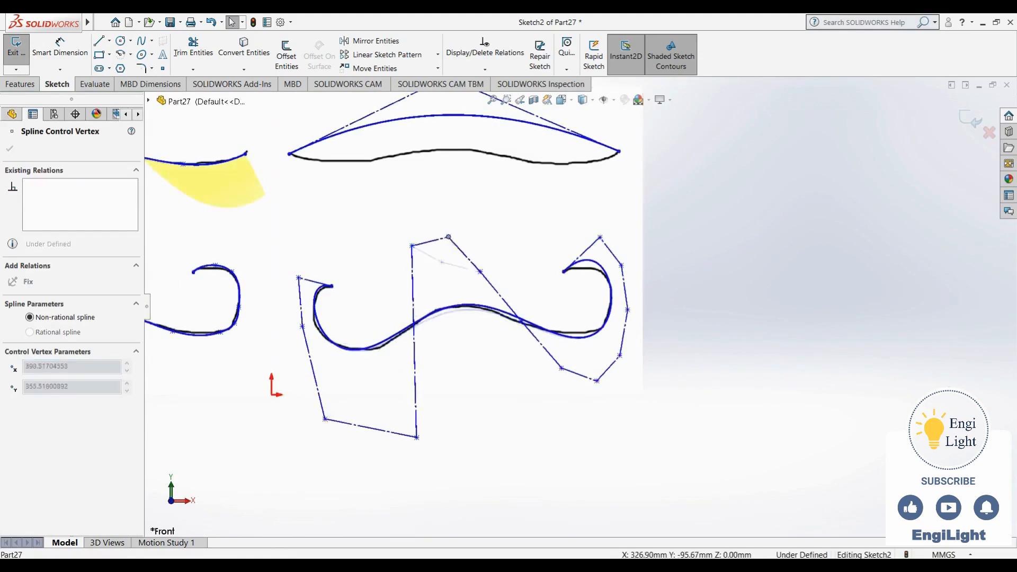
left_click_drag(417, 438, 430, 446)
- Fine-tune the control vertices around the left hook and left valley so the style spline follows the pictured curve
left_click(302, 326)
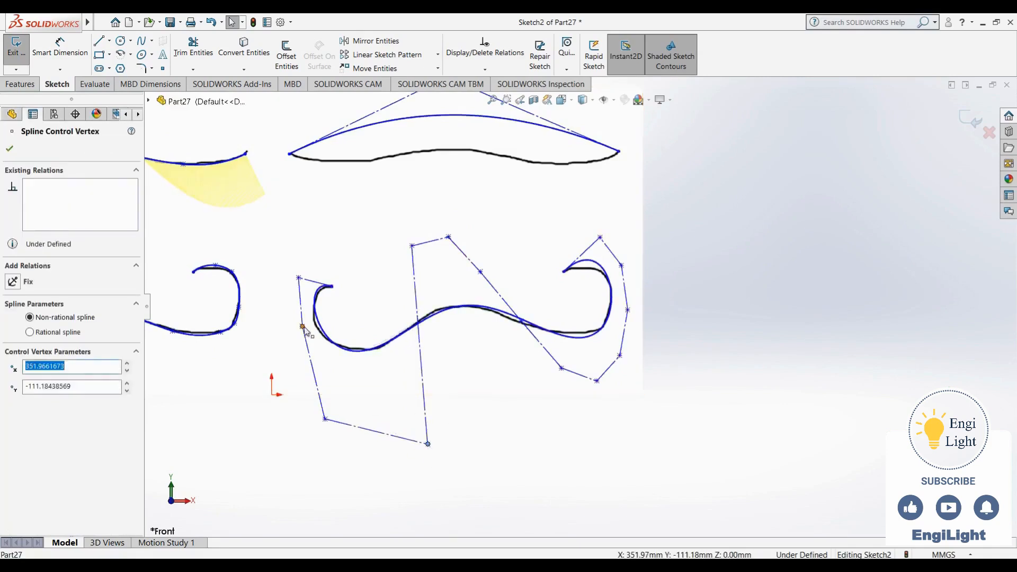
left_click_drag(295, 332, 294, 333)
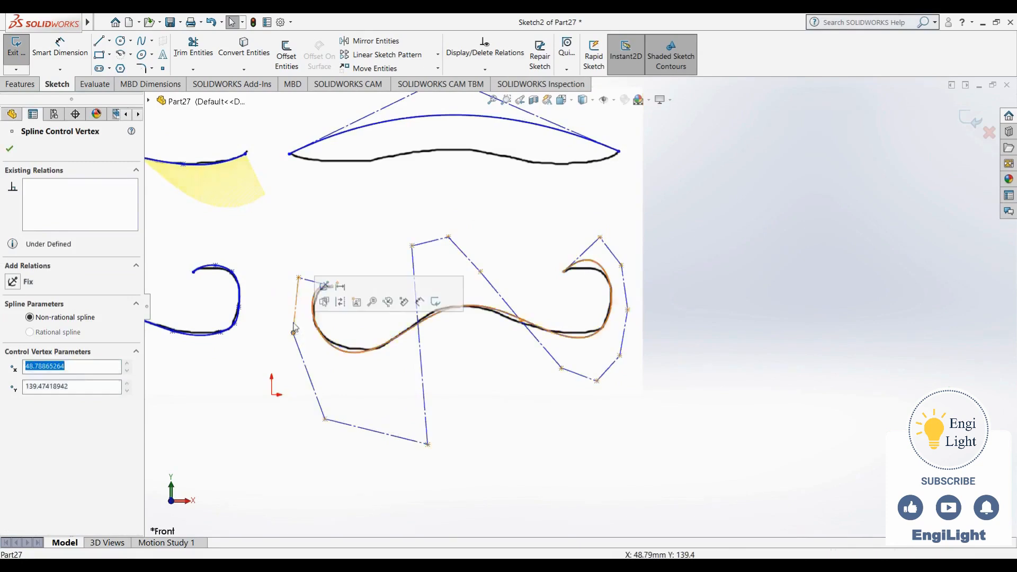
left_click_drag(298, 278, 299, 286)
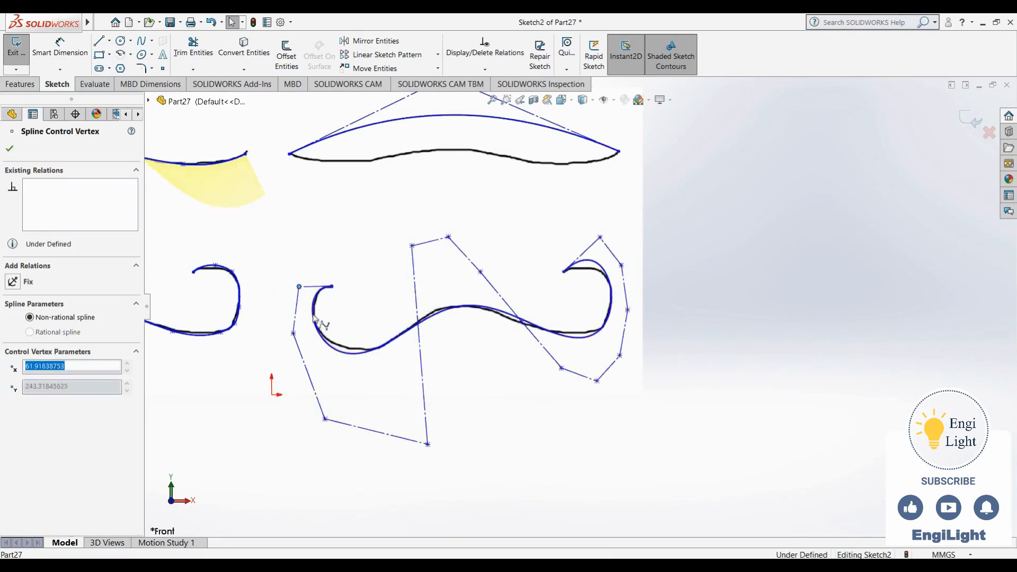
left_click_drag(326, 421, 329, 403)
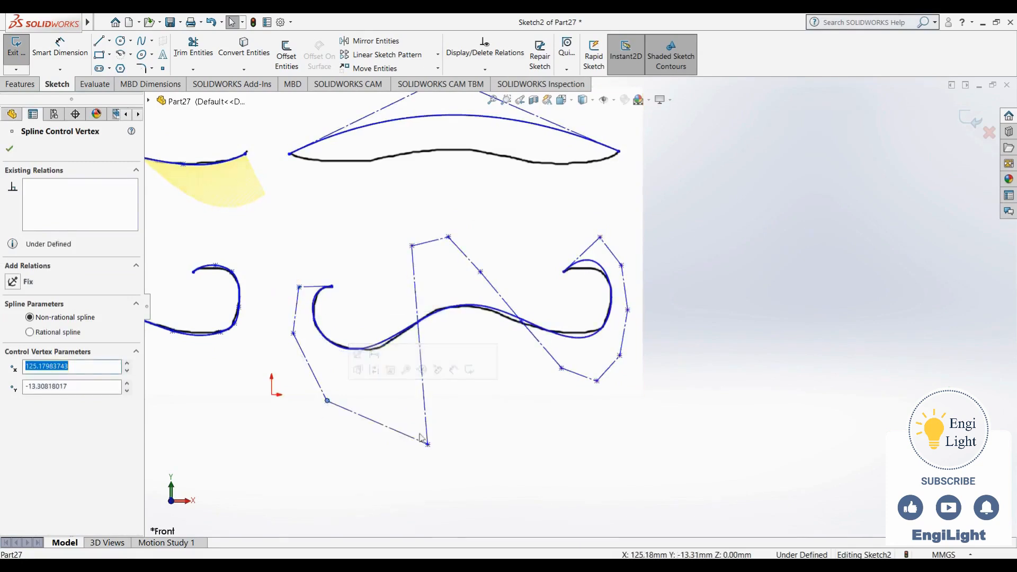
left_click_drag(426, 445, 429, 451)
- Fit the style spline to the right valley and right hook by repositioning the control vertices beneath, beside and above them
mouse_move(562, 369)
left_mouse_down()
mouse_move(558, 401)
mouse_move(556, 384)
left_mouse_up()
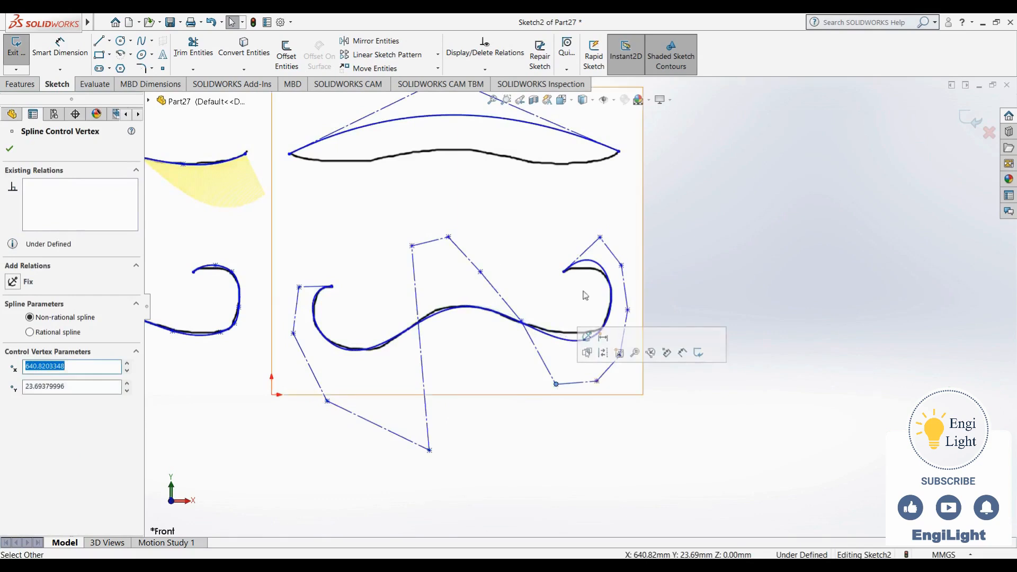
left_click_drag(597, 383, 661, 354)
mouse_move(555, 384)
left_mouse_down()
mouse_move(515, 377)
mouse_move(550, 390)
mouse_move(541, 390)
left_mouse_up()
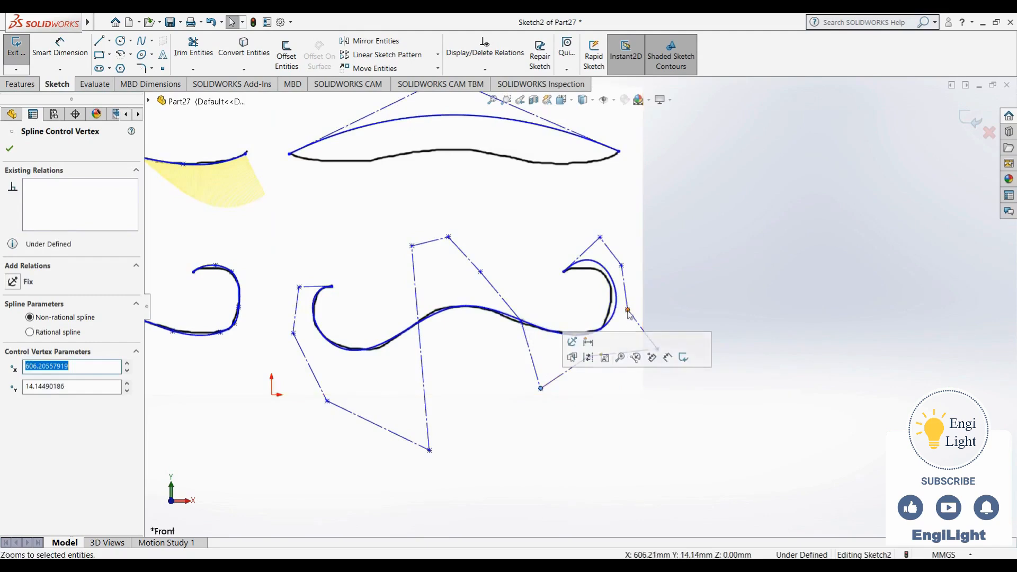
left_click_drag(628, 310, 612, 317)
left_click_drag(600, 237, 628, 256)
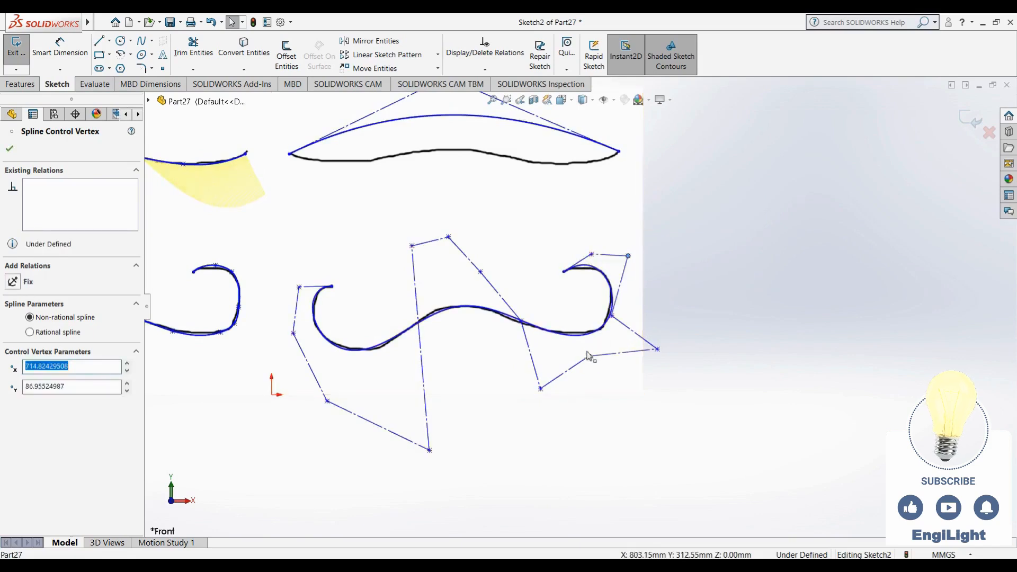
- Fine-tune the lower style spline's control vertices below the right valley, on the right slope and above the middle crest to match the pictured curve
left_click_drag(587, 347, 589, 354)
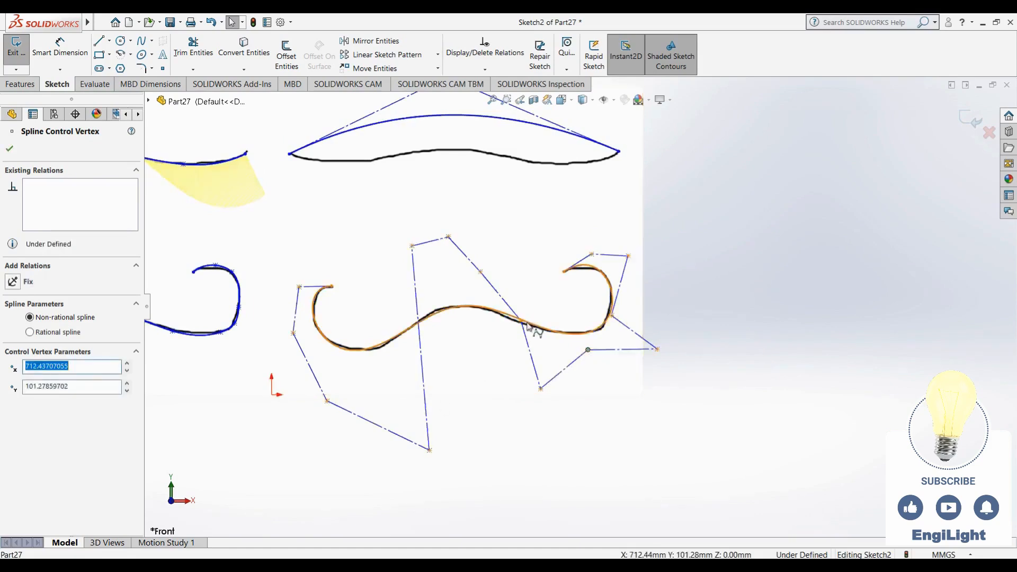
left_click_drag(520, 324, 511, 325)
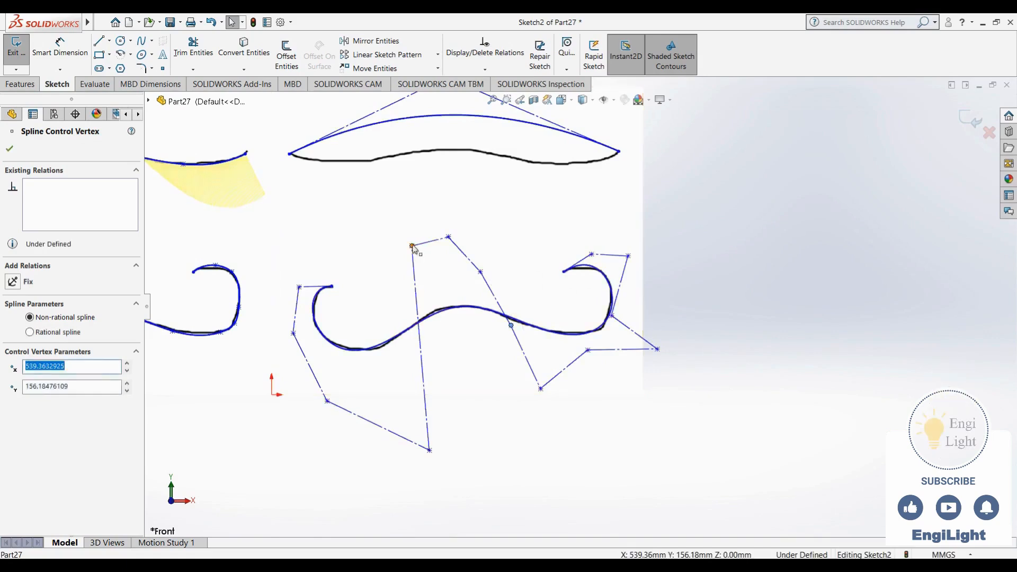
left_click_drag(413, 247, 407, 247)
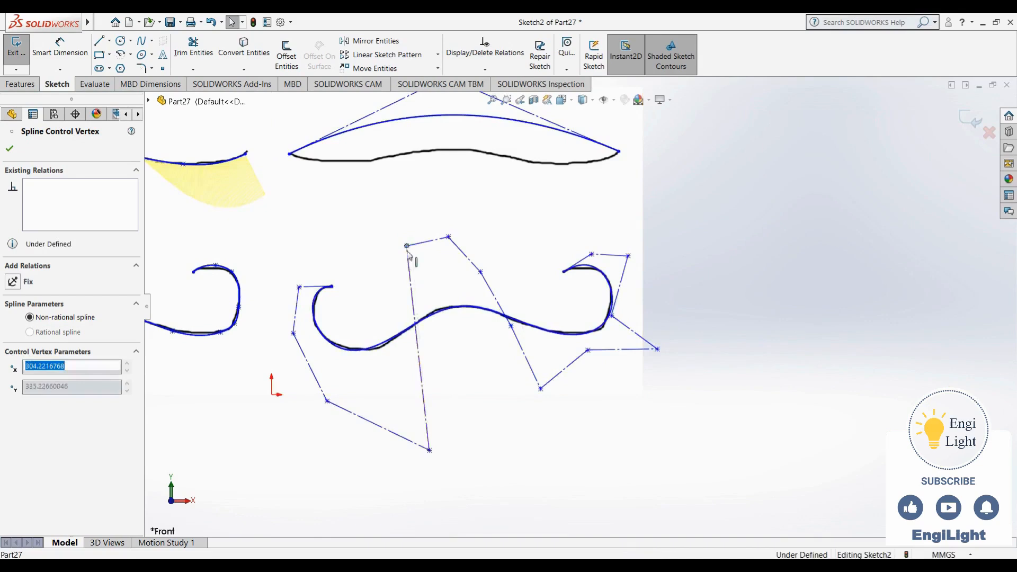
left_click(476, 365)
- Show curvature combs on the lower regular spline and reduce their scale to 25
scroll(477, 370, "up", 5)
scroll(527, 270, "down", 4)
scroll(508, 318, "up", 3)
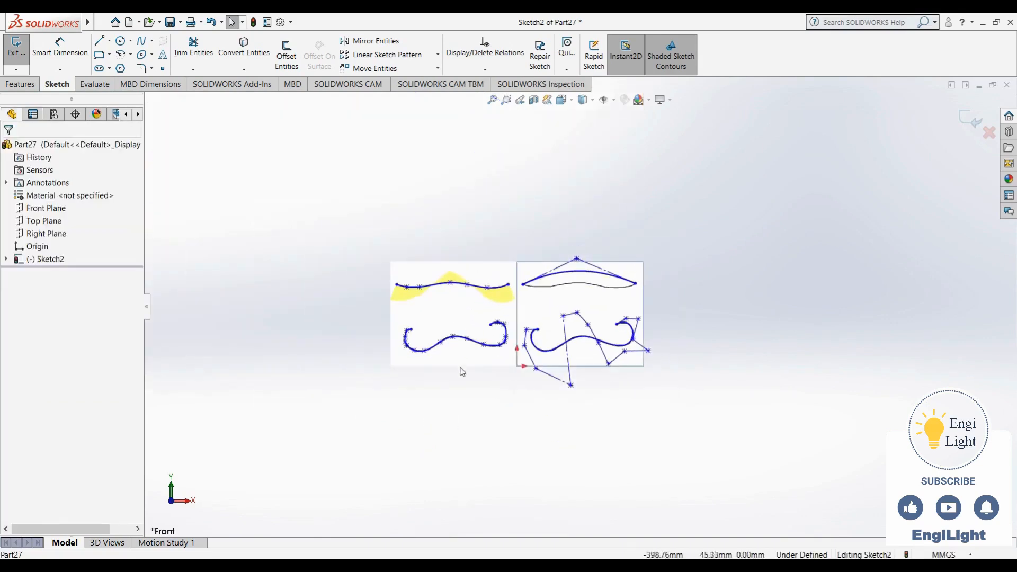
scroll(460, 358, "down", 5)
left_click(472, 296)
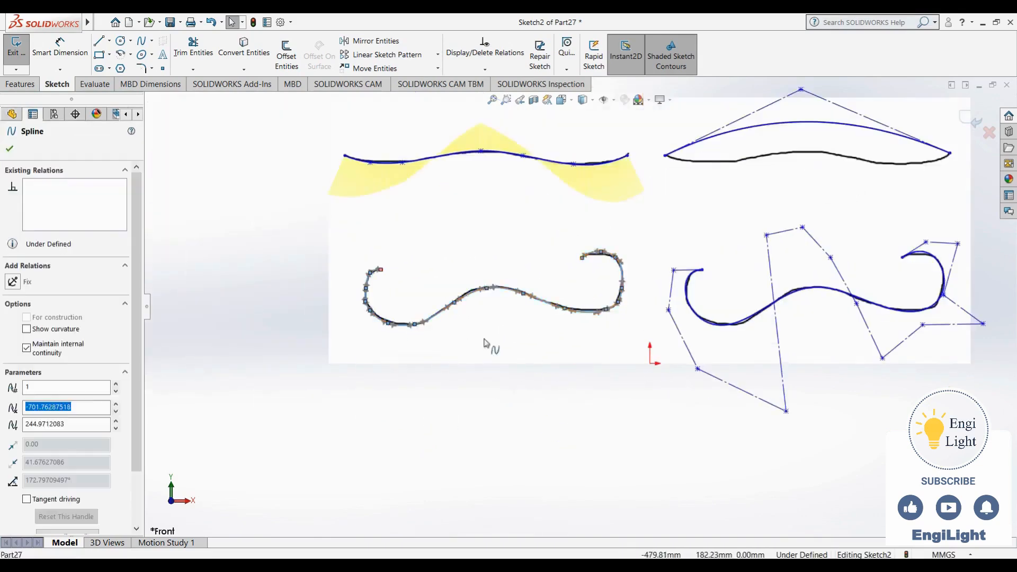
right_click(468, 341)
left_click(525, 522)
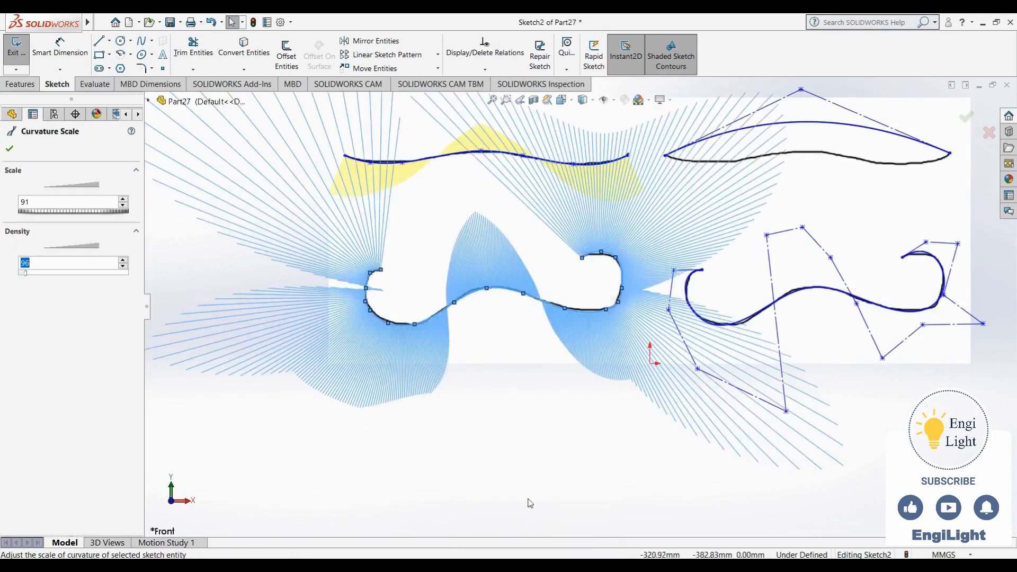
scroll(542, 435, "up", 1)
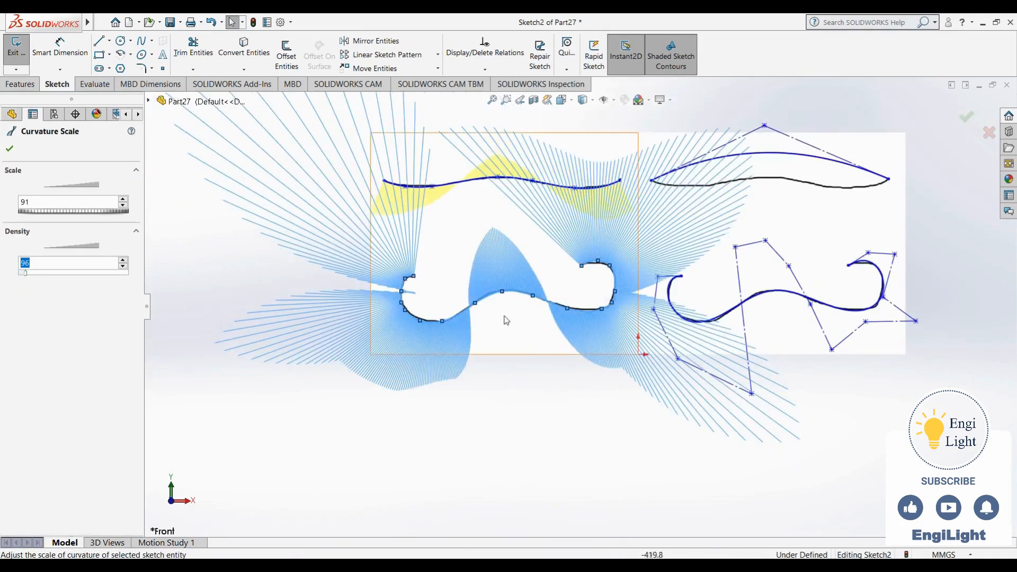
left_click_drag(123, 206, 124, 206)
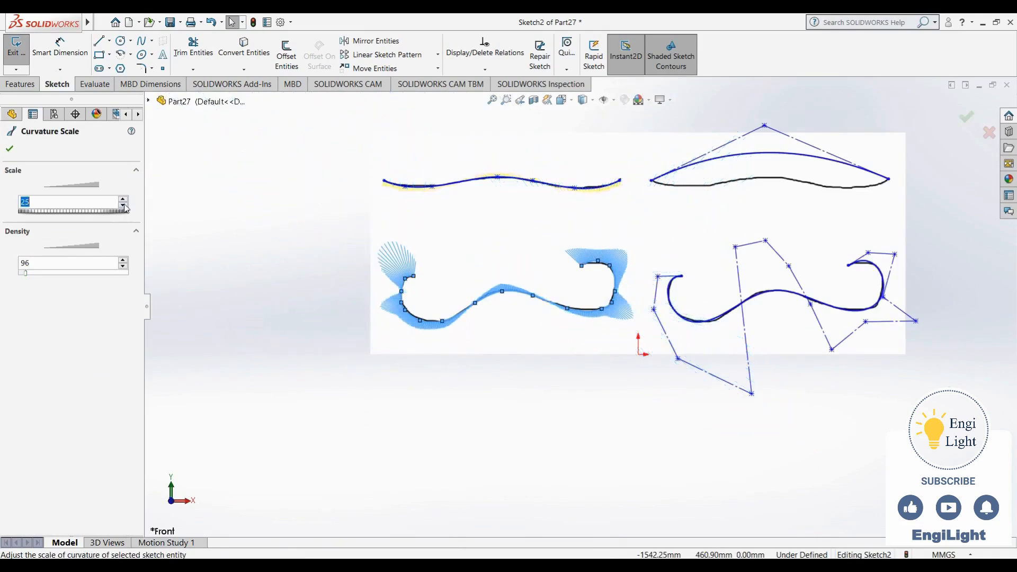
left_click(497, 389)
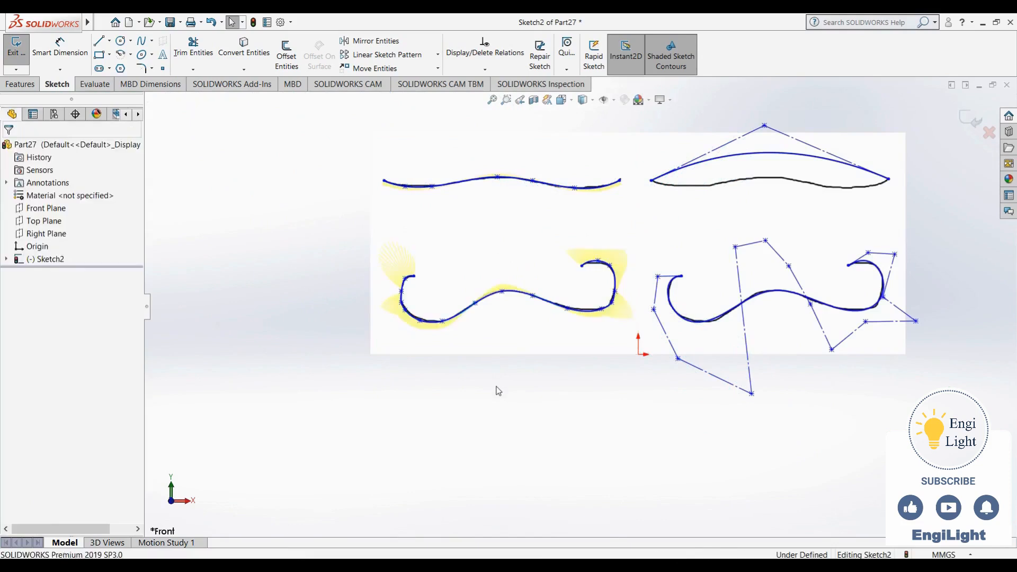
- Show curvature combs on the lower style spline, keeping scale 25 and density 96, for comparison with the regular spline
right_click(721, 318)
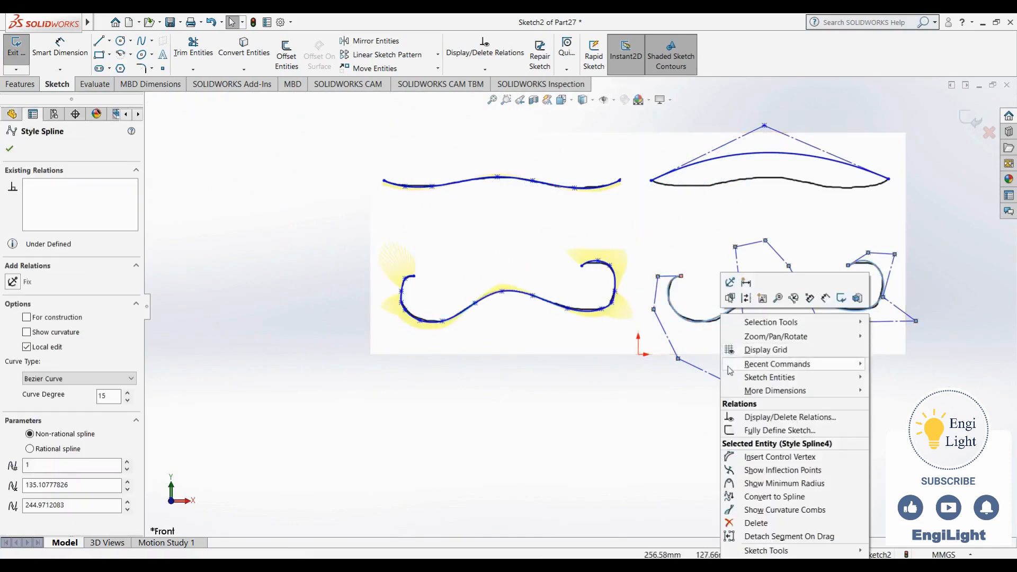
left_click(775, 510)
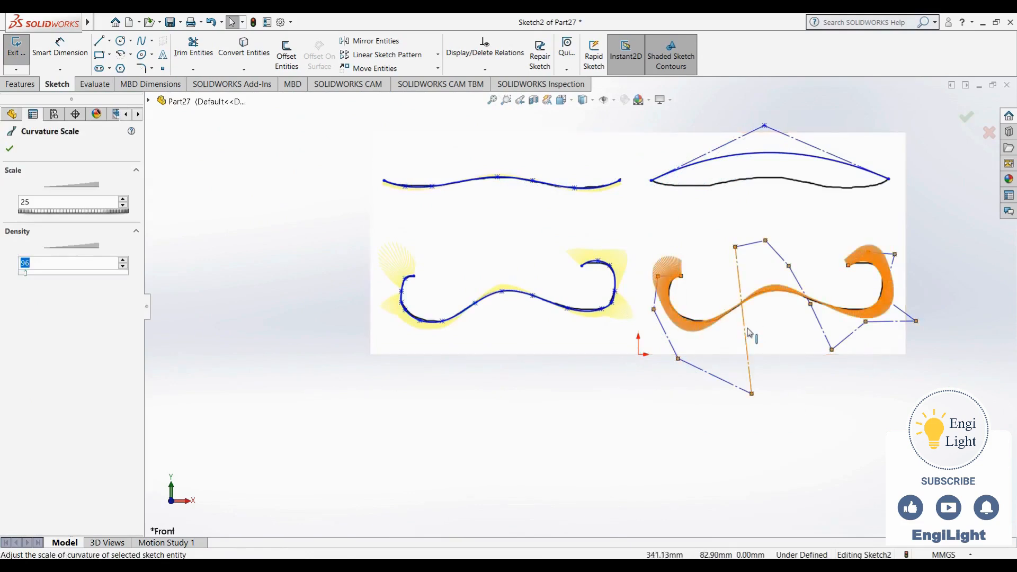
scroll(747, 328, "up", 3)
left_click(543, 354)
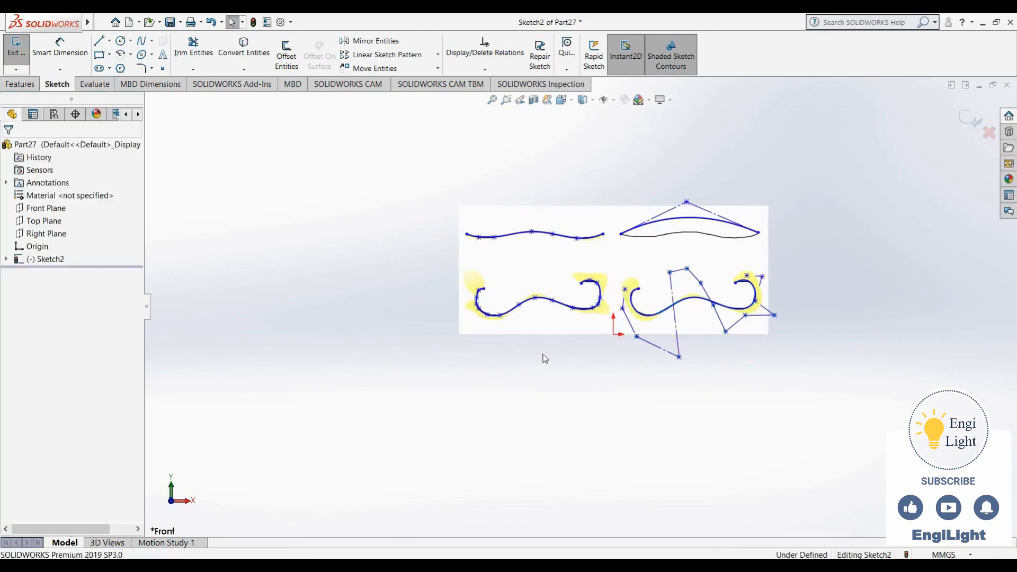